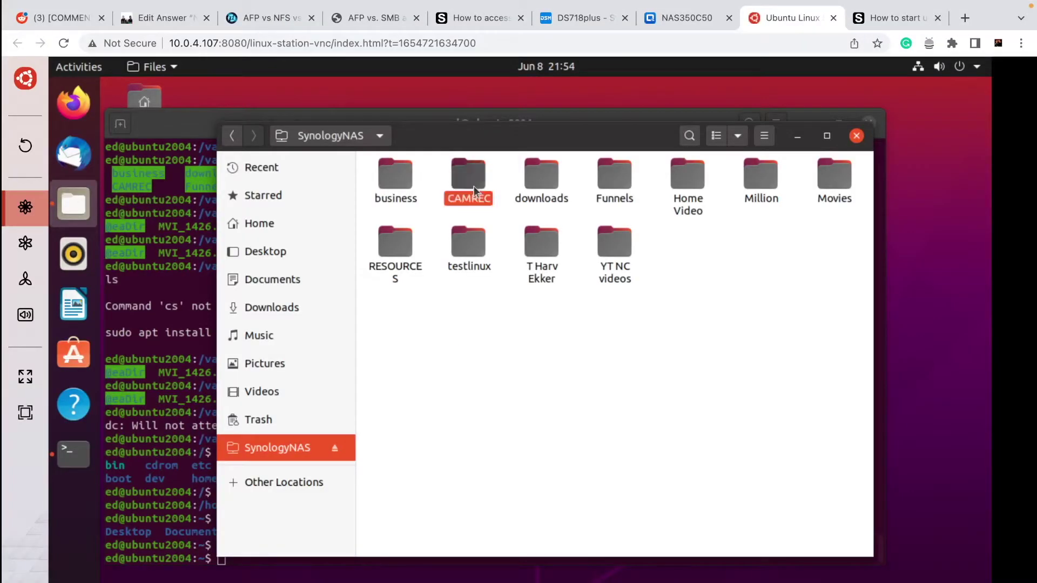
Bring up the context menu for the CAMREC folder on the SynologyNAS share.
right_click(474, 185)
Copy CAMREC from the NAS into the empty local Downloads folder, timing all 19 files with the stopwatch.
left_click(506, 295)
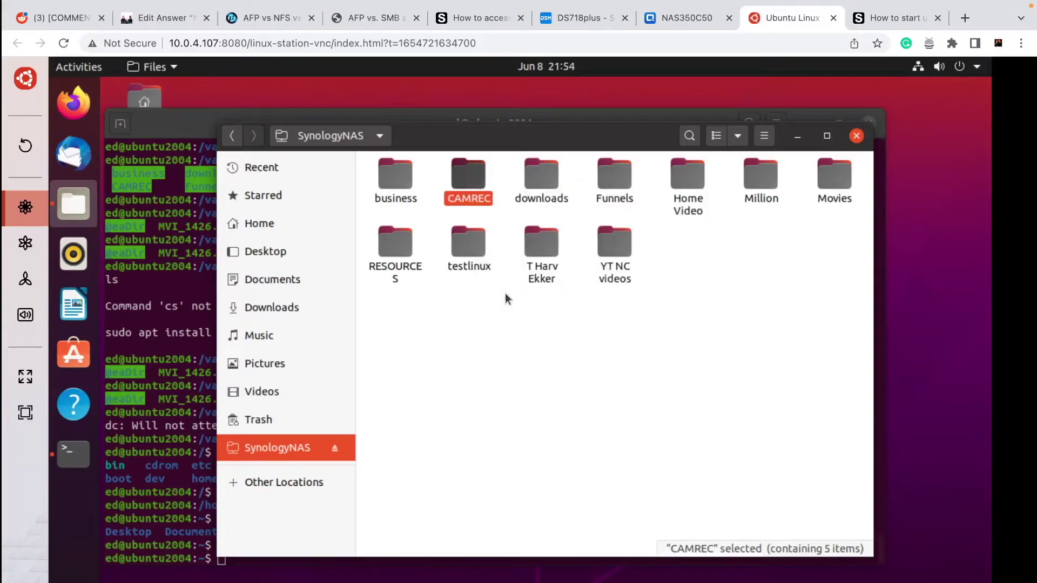
left_click(266, 307)
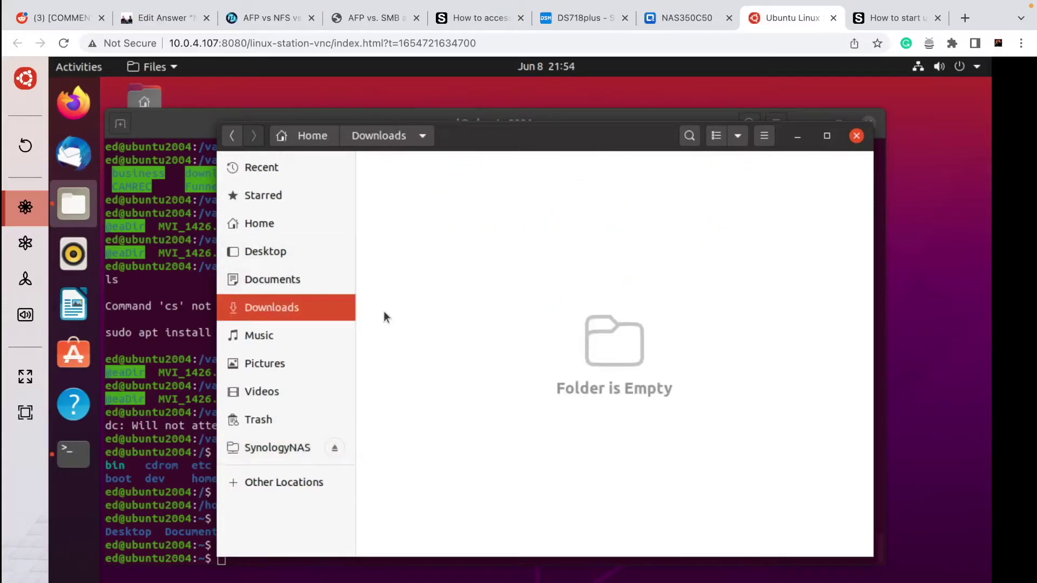
right_click(478, 322)
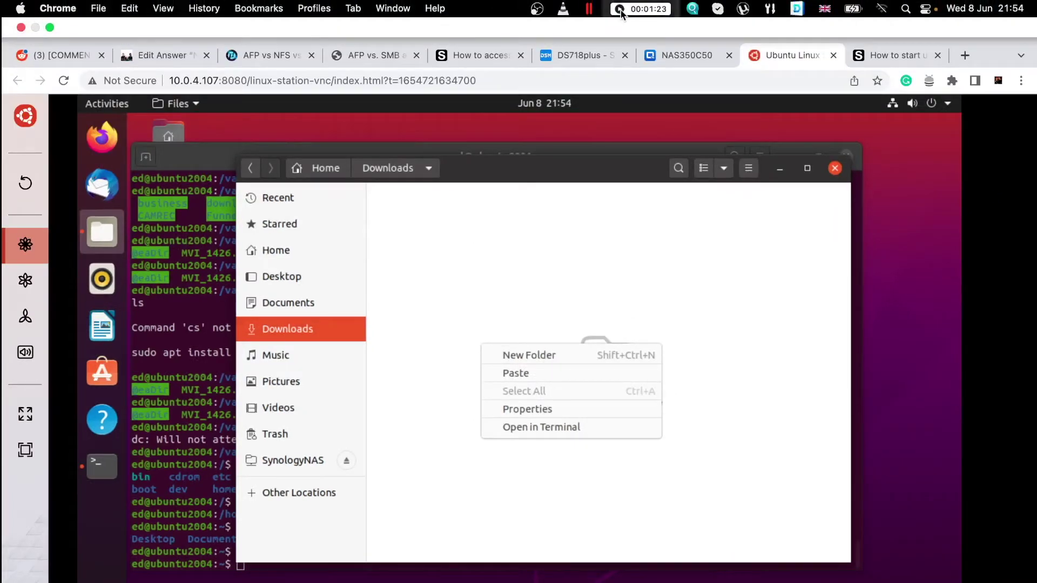
left_click(639, 8)
left_click(776, 59)
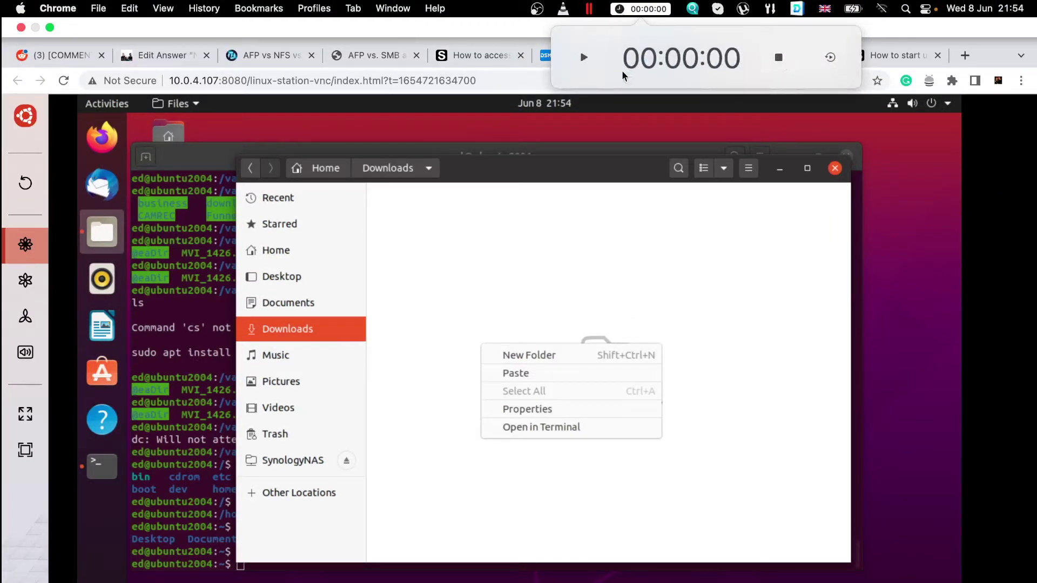
left_click(585, 58)
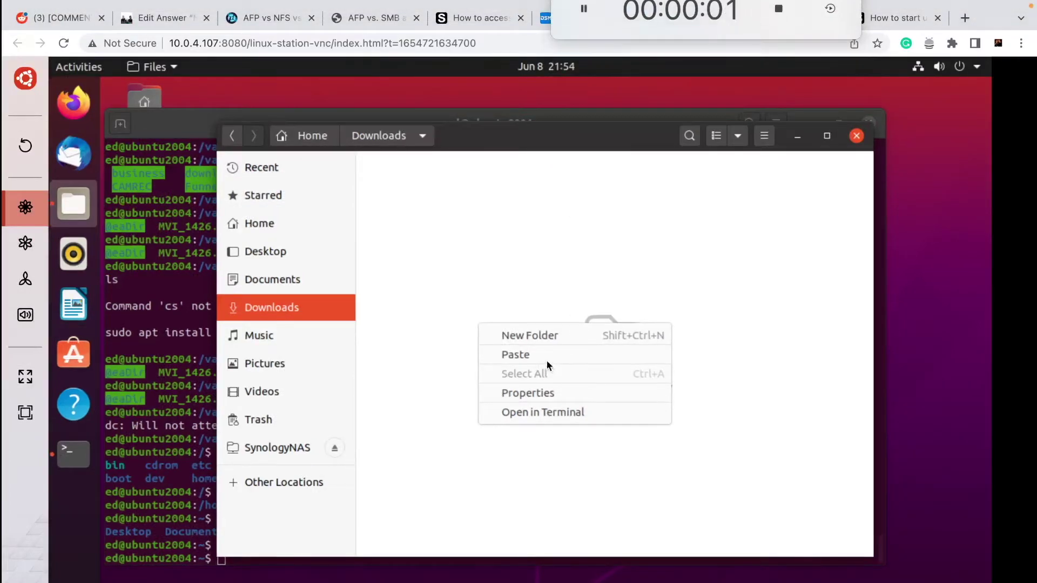
key("Escape")
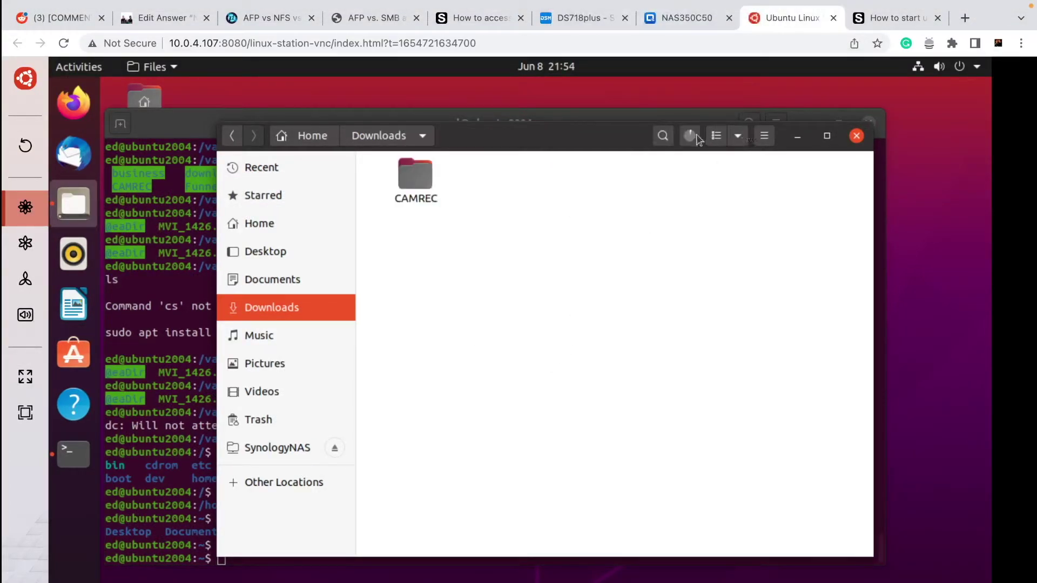
left_click(691, 139)
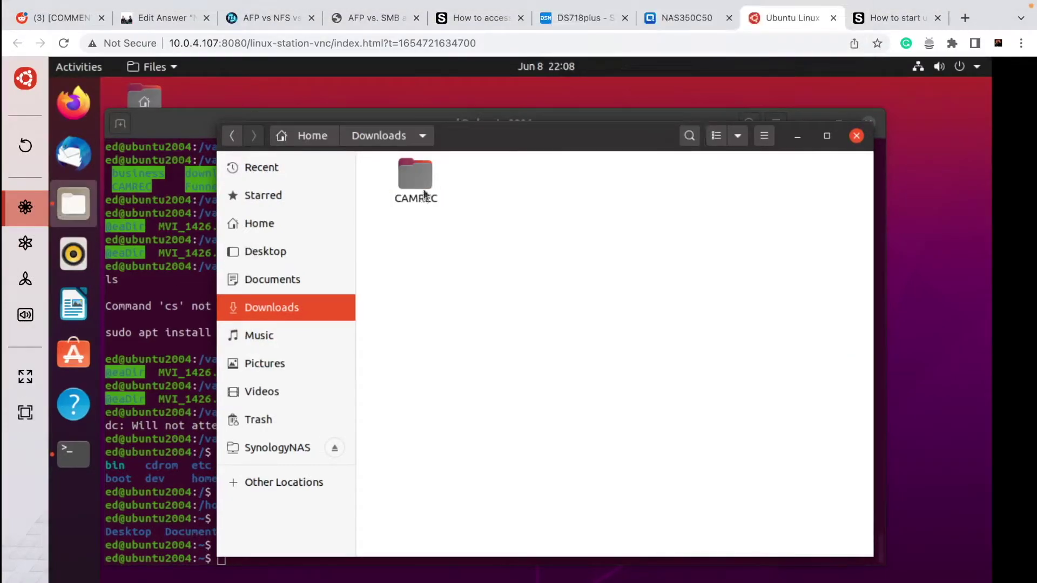
left_click(424, 194)
Copy the local CAMREC folder and go to testlinux on the SynologyNAS share.
right_click(424, 192)
left_click(461, 297)
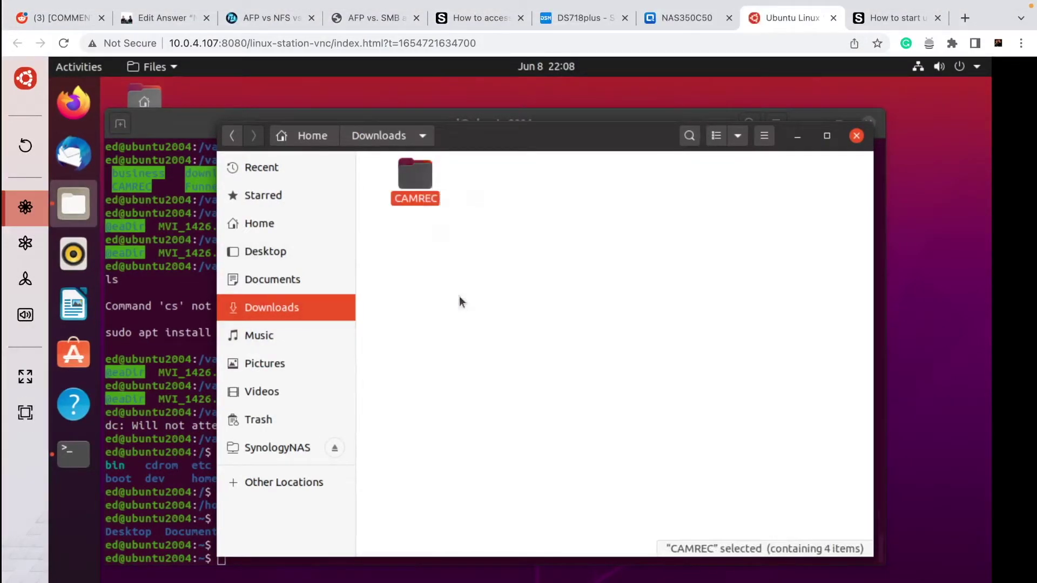
left_click(291, 447)
double_click(467, 250)
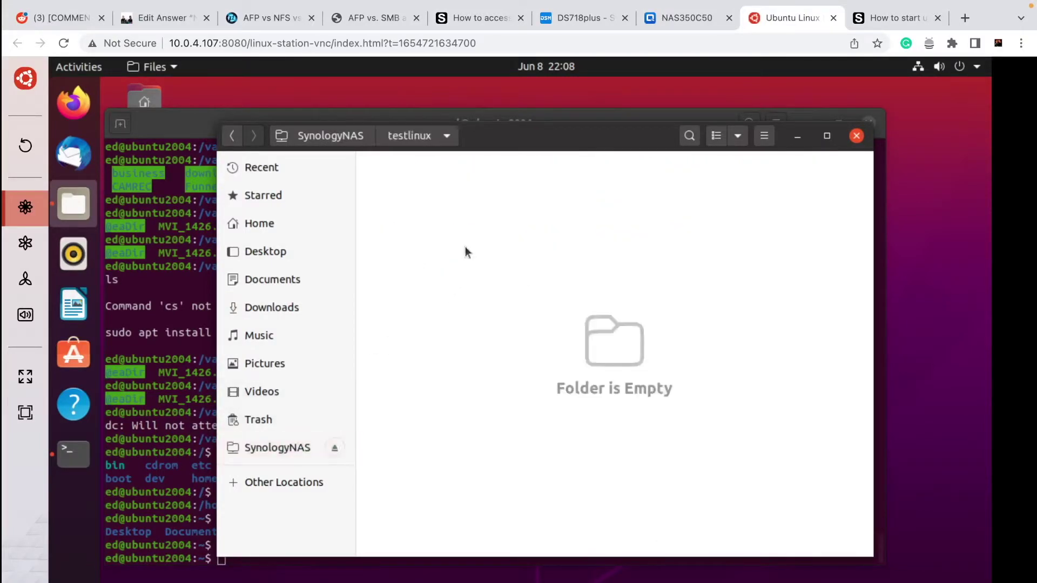
Paste CAMREC into the empty testlinux folder, timing the 5-file copy with the stopwatch.
right_click(519, 219)
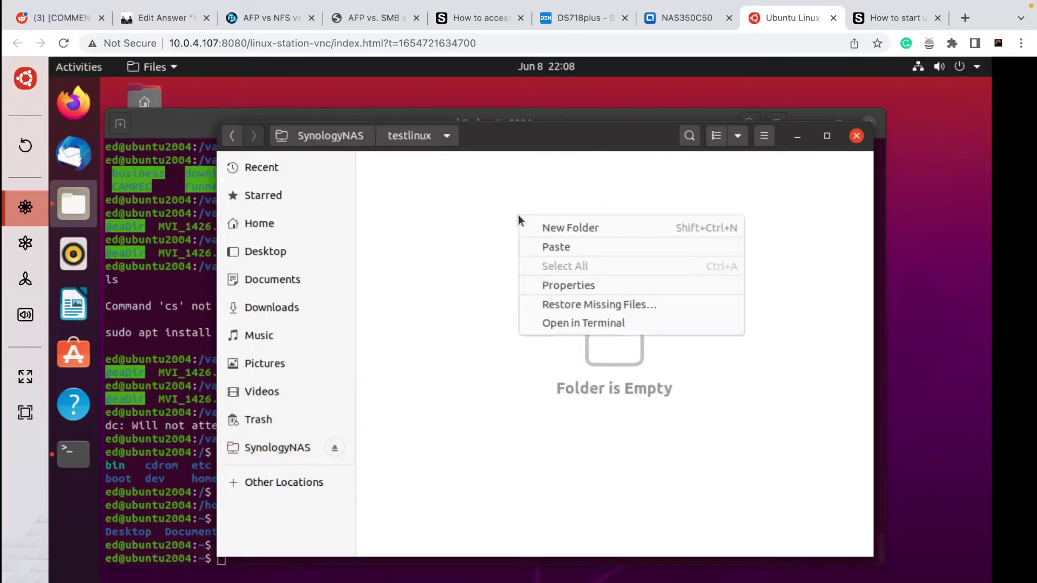
mouse_move(643, 13)
left_click(643, 13)
left_click(569, 248)
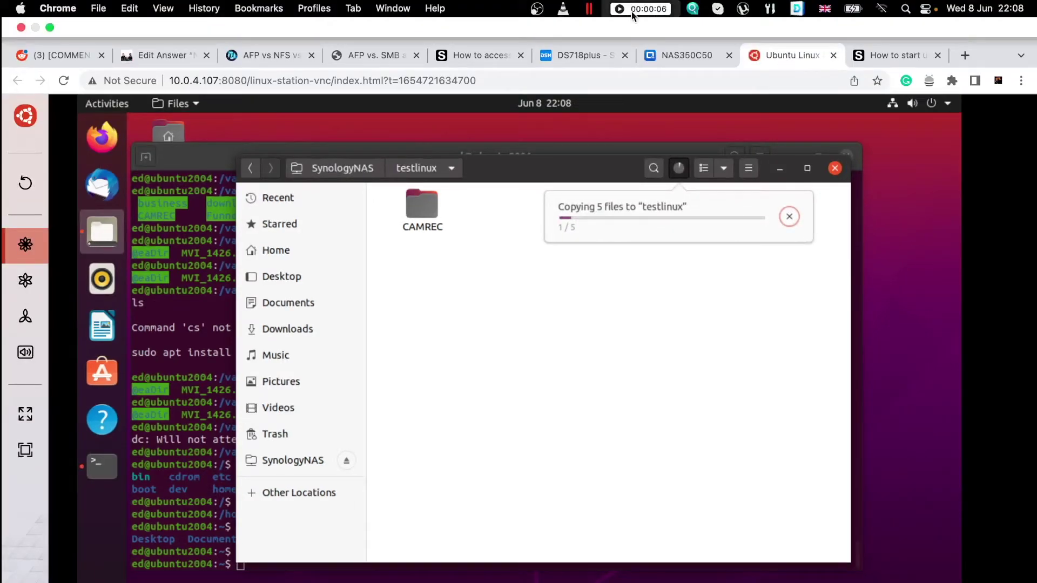
left_click(633, 10)
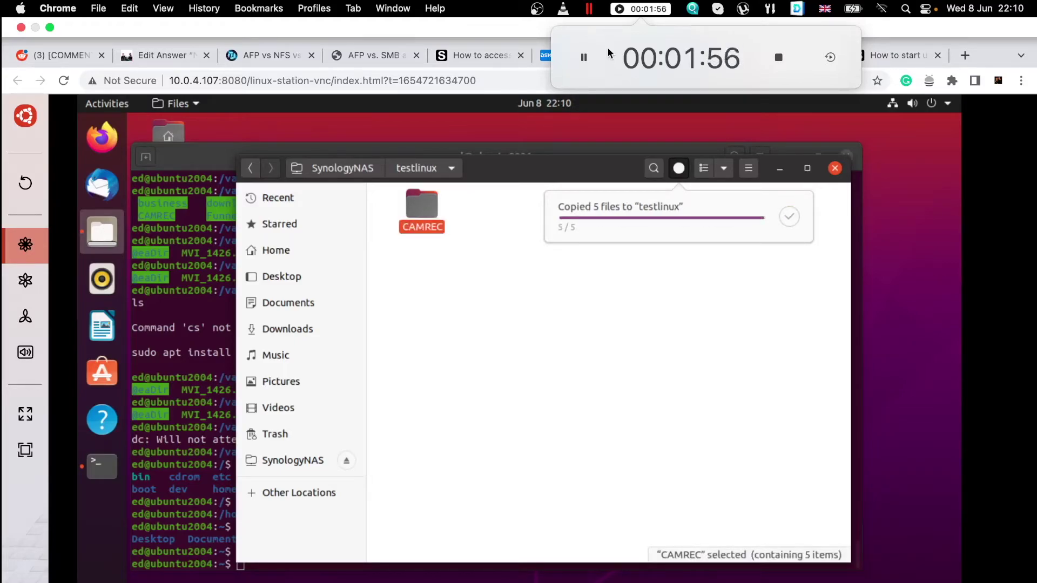
left_click(778, 57)
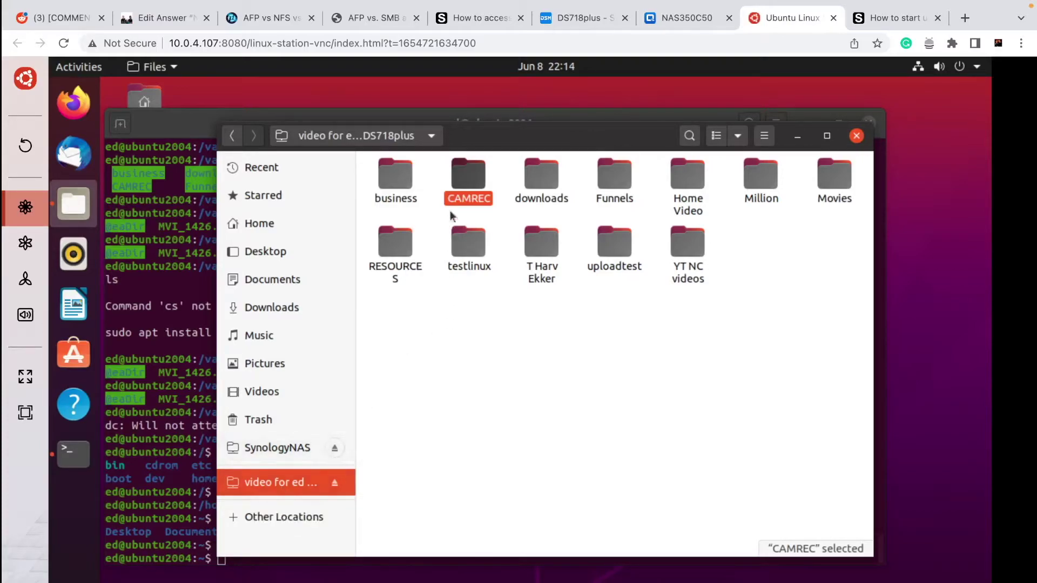
Copy CAMREC from the AFP-mounted DS718plus video share into local Downloads, timing the 5-file transfer.
right_click(458, 177)
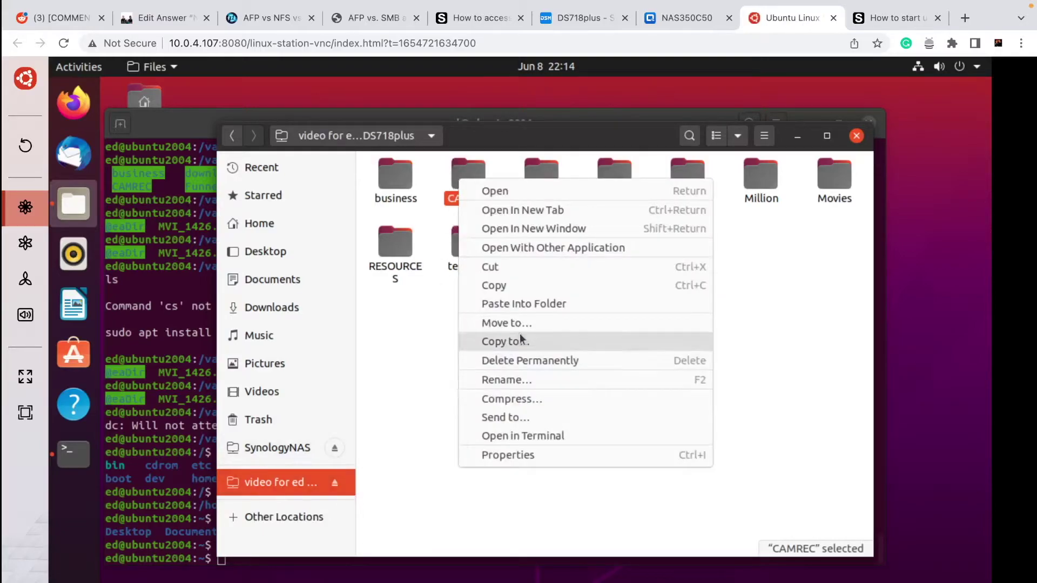
left_click(522, 290)
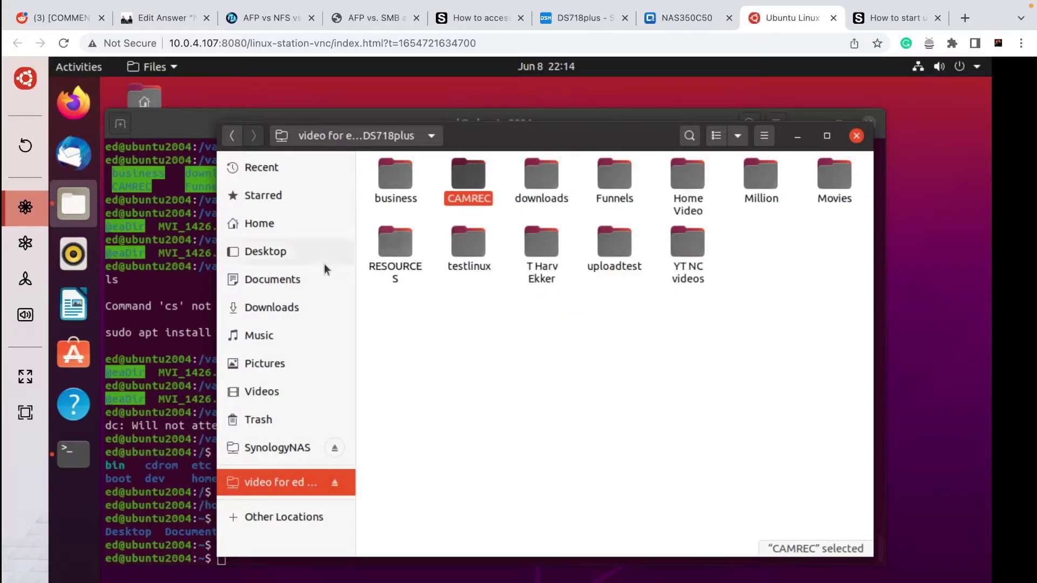
left_click(273, 308)
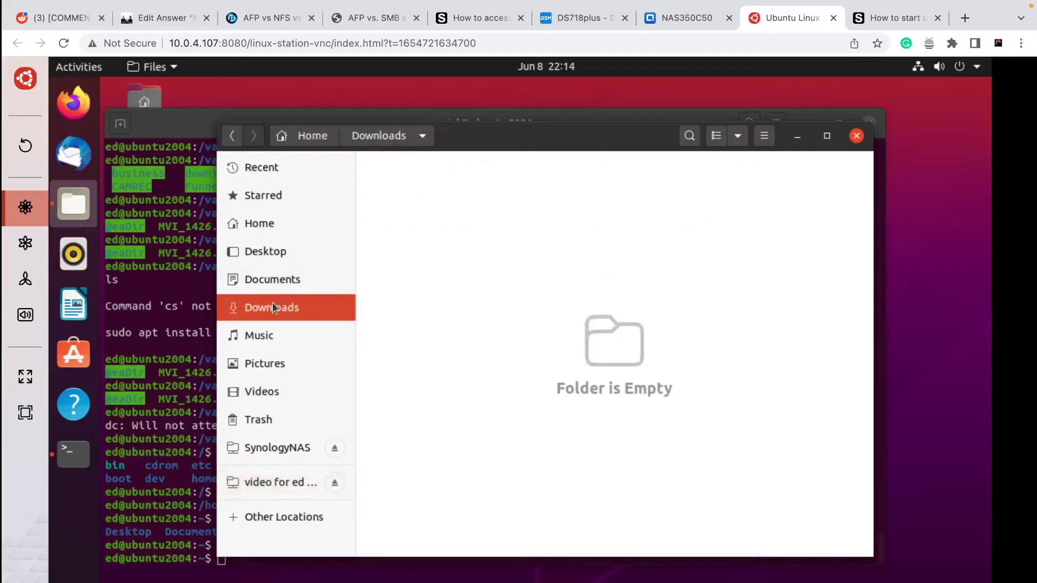
right_click(519, 250)
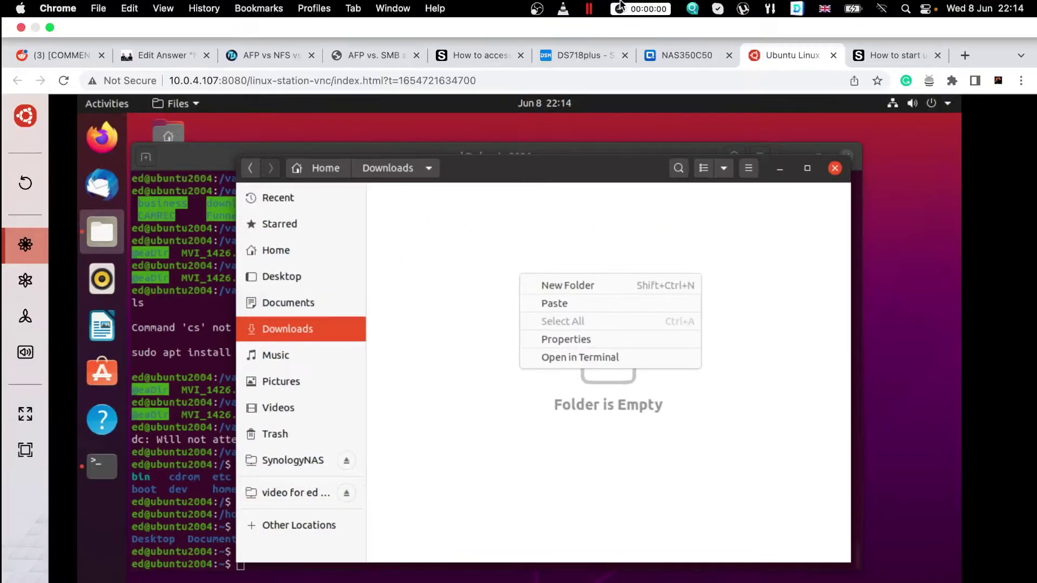
left_click(637, 8)
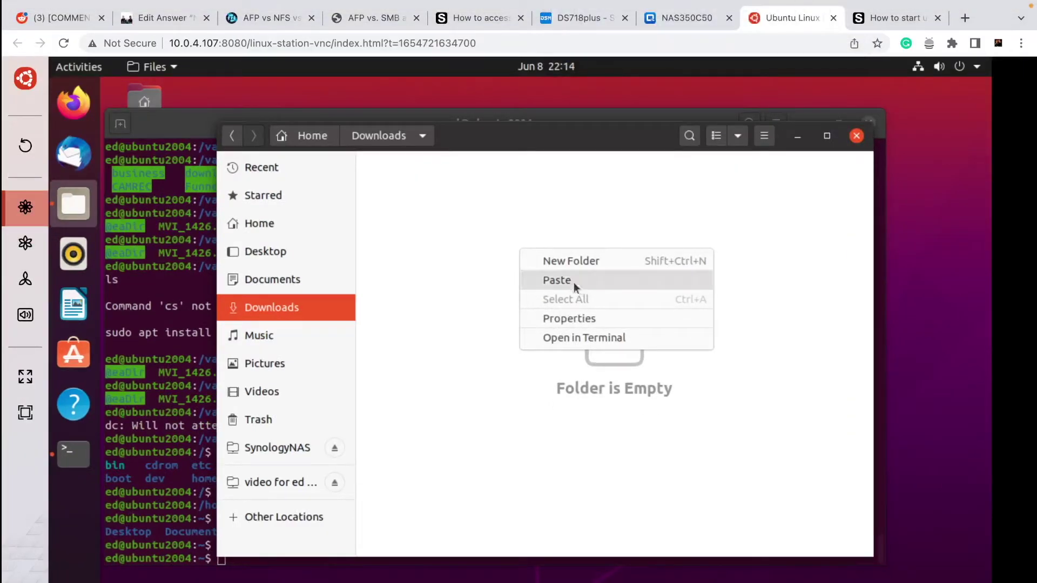
left_click(573, 281)
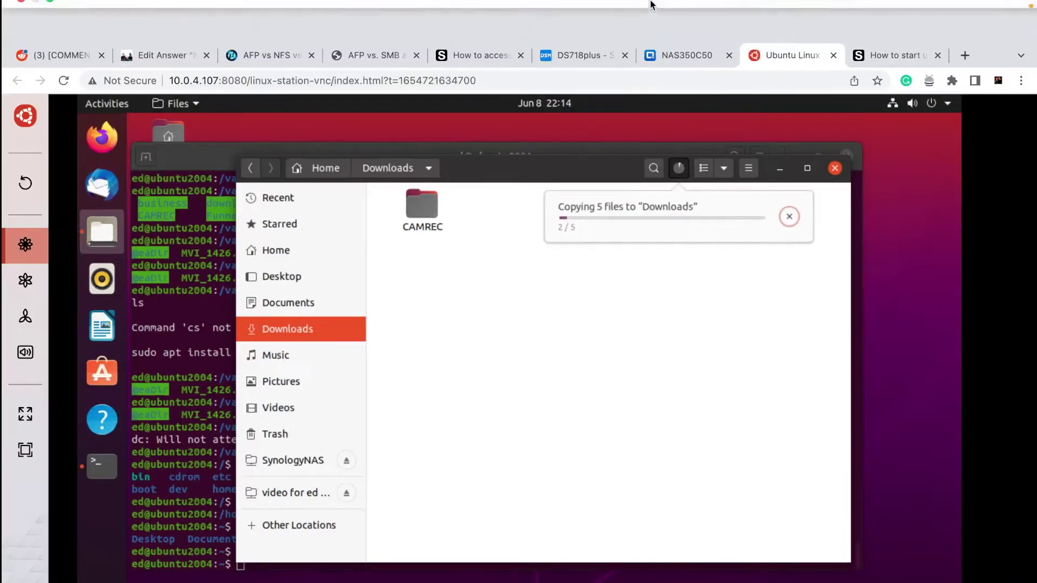
left_click(640, 10)
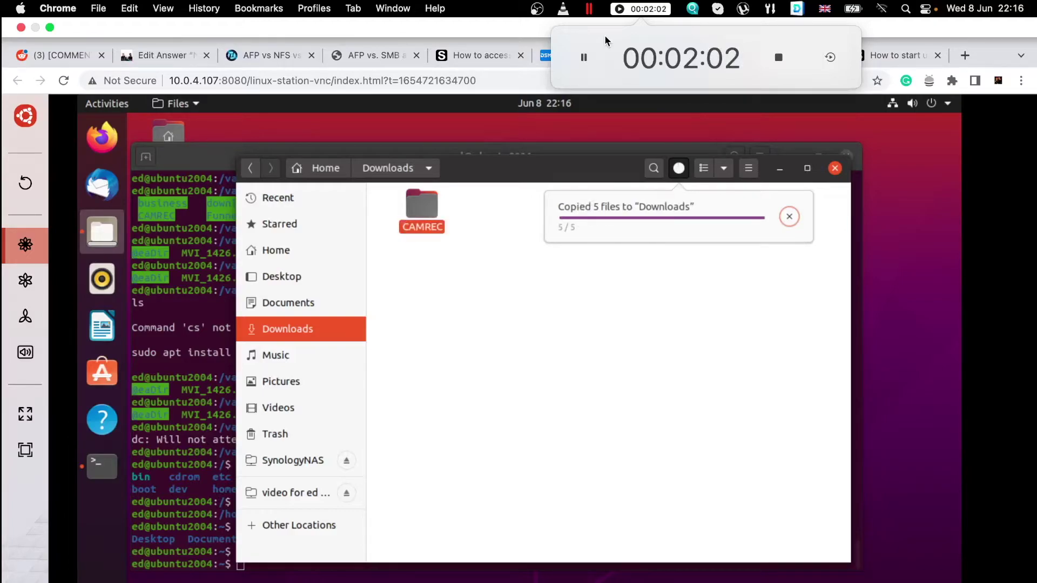
left_click(781, 61)
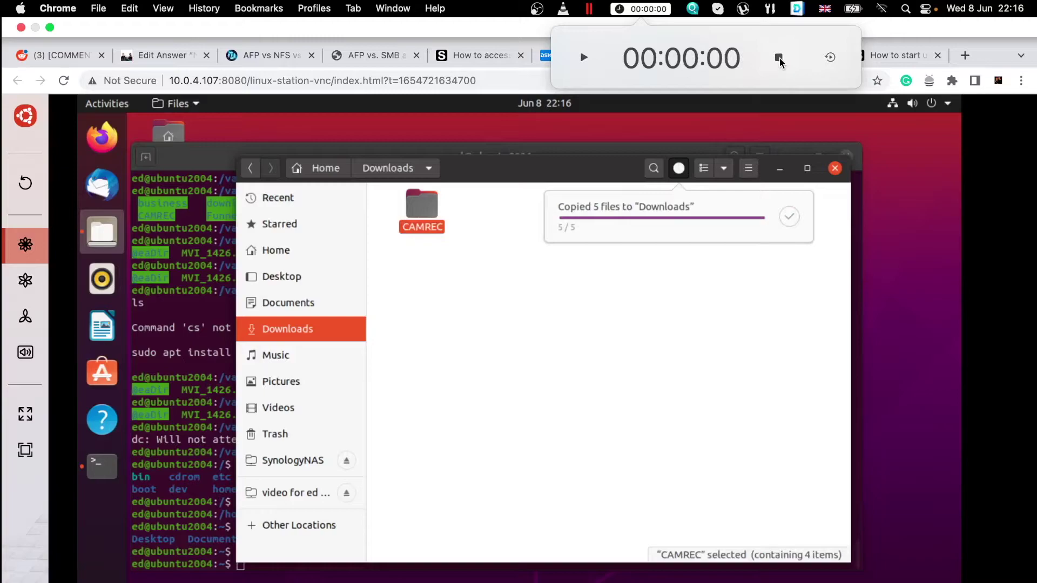
key("ctrl+super+f")
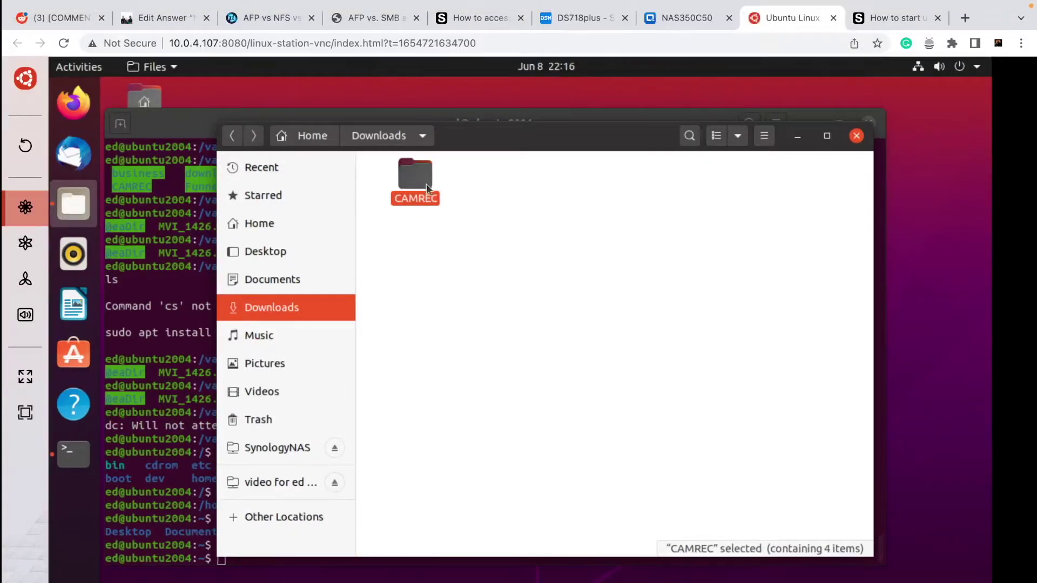
Copy the local CAMREC folder and go to testlinux on the DS718plus video share.
right_click(423, 182)
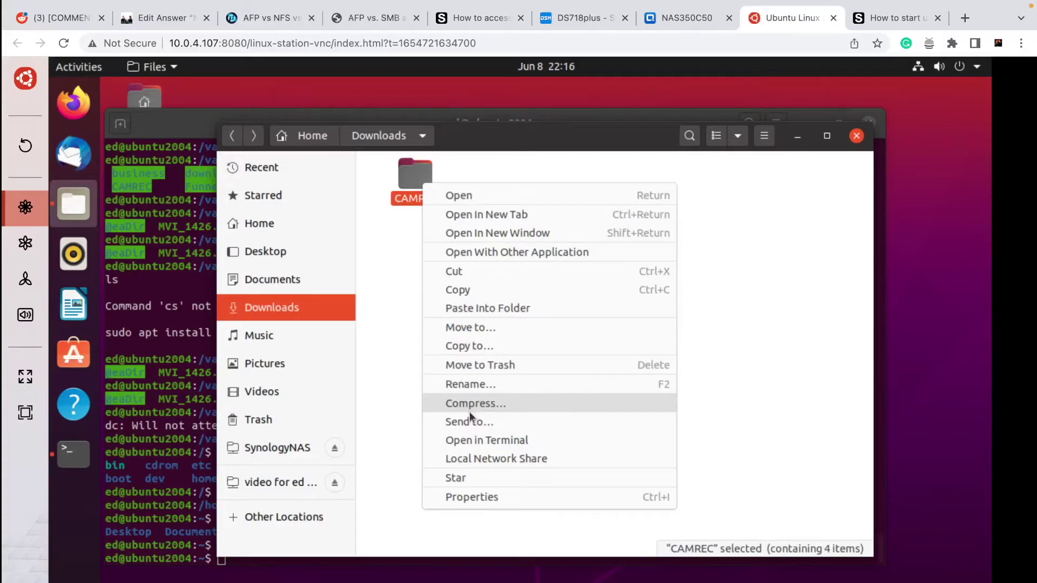
left_click(474, 291)
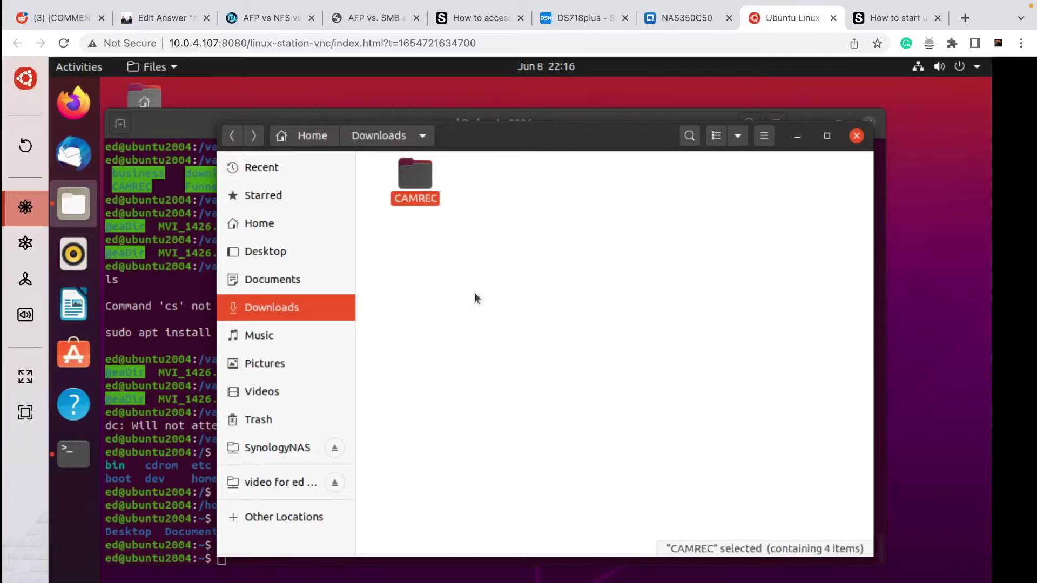
left_click(274, 483)
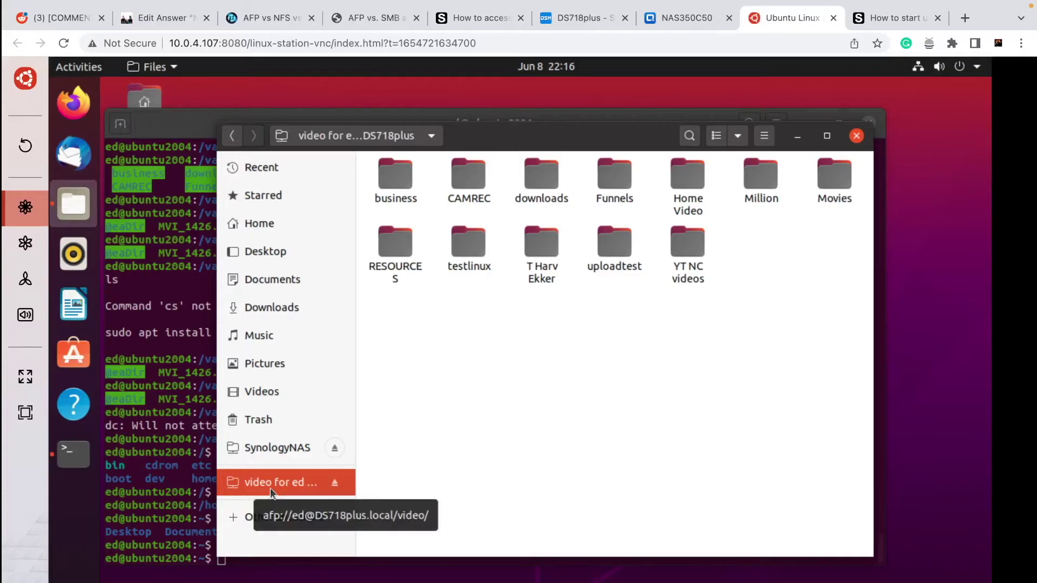
double_click(468, 242)
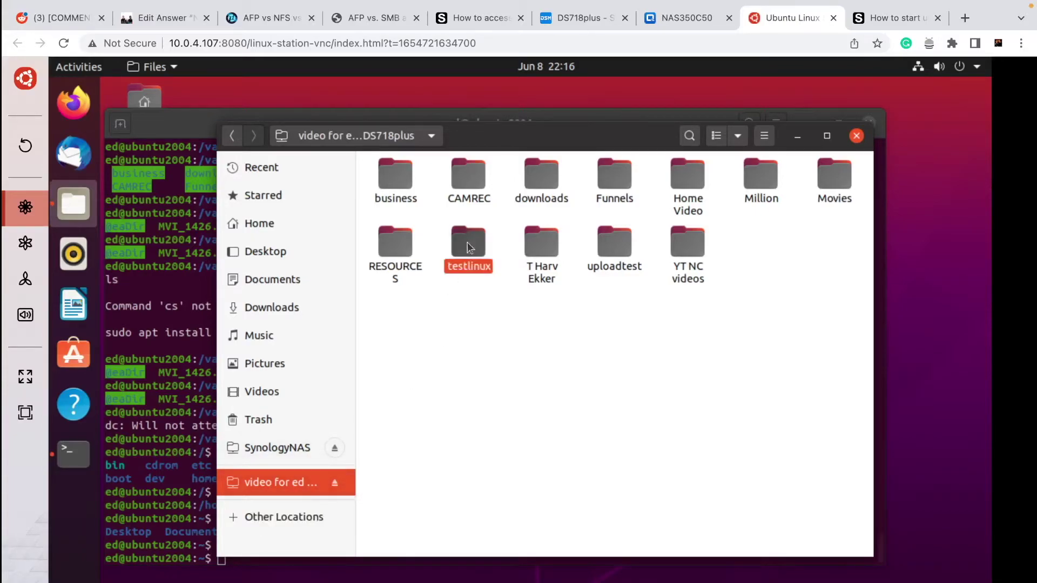
Paste CAMREC into testlinux with the stopwatch running and check the copy progress.
right_click(468, 243)
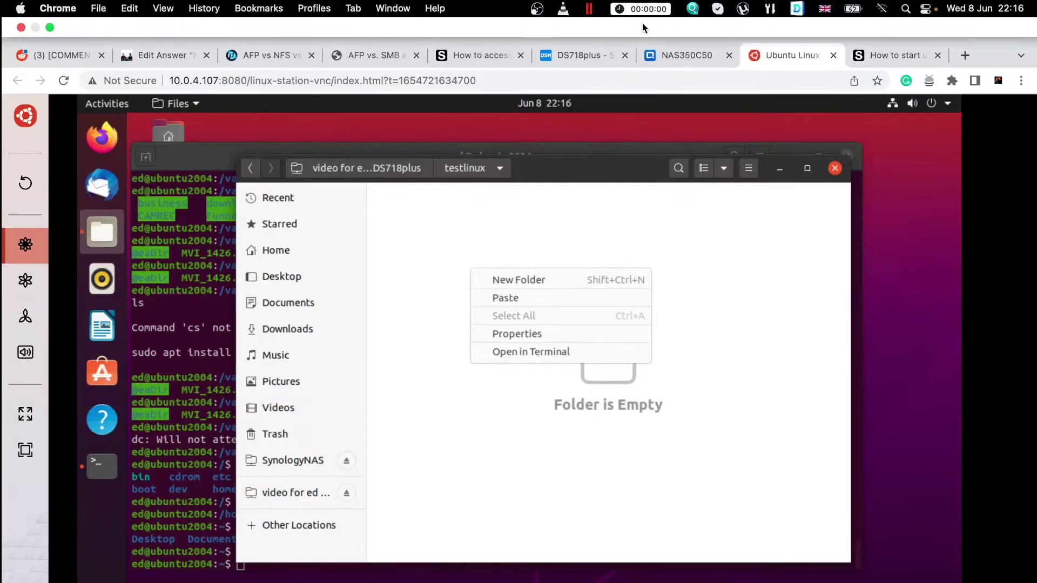
left_click(648, 9)
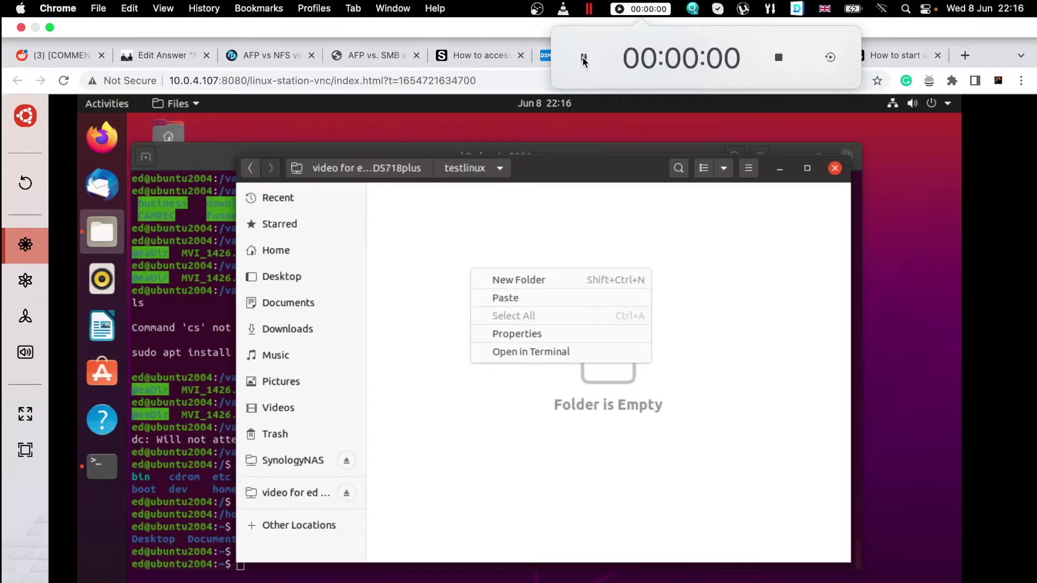
left_click(584, 58)
left_click(517, 272)
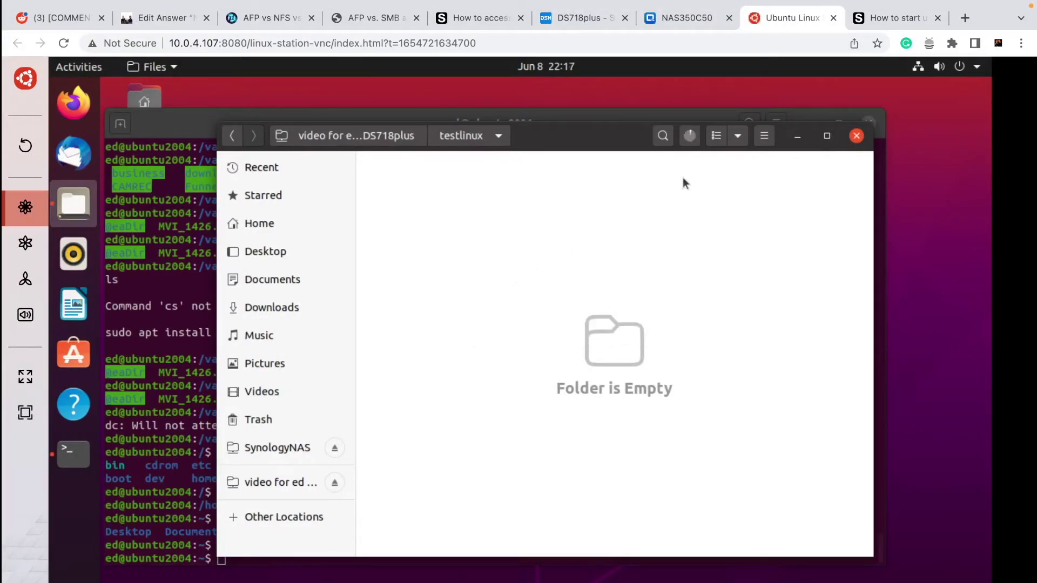
left_click(689, 137)
left_click(640, 9)
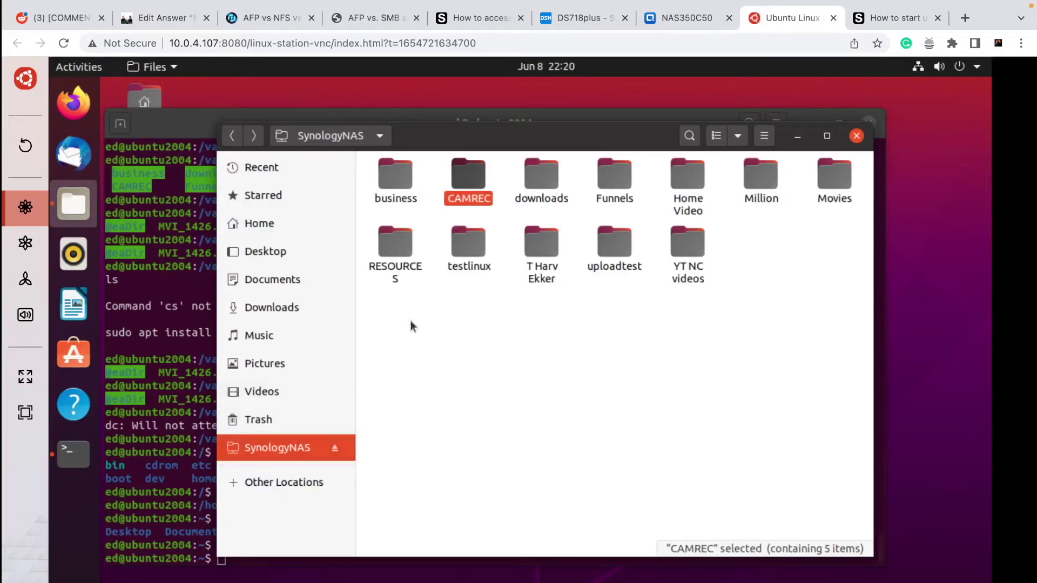
Copy the NAS CAMREC folder into local Downloads again, timing all 19 files.
right_click(468, 180)
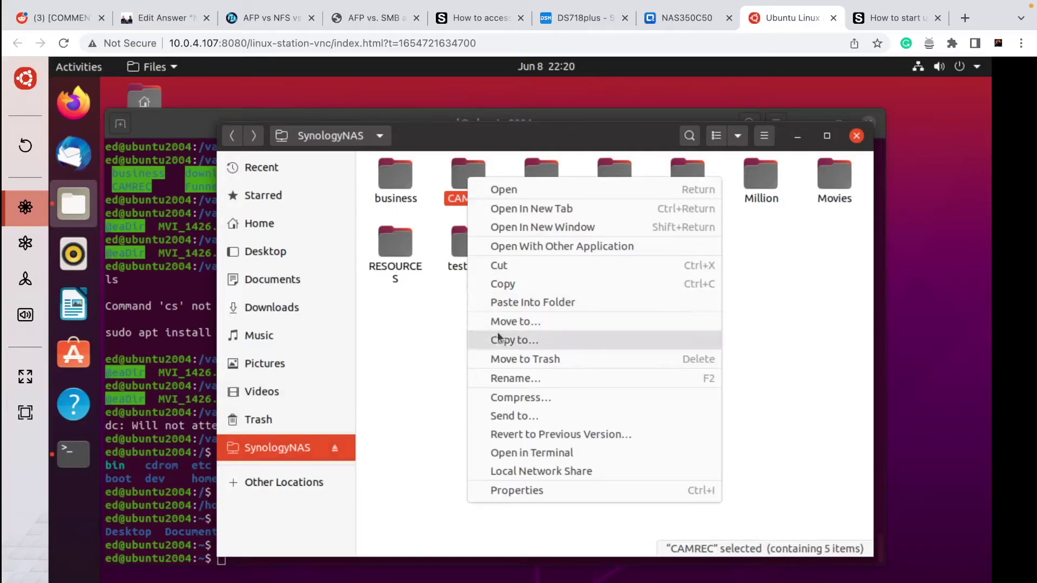
left_click(547, 285)
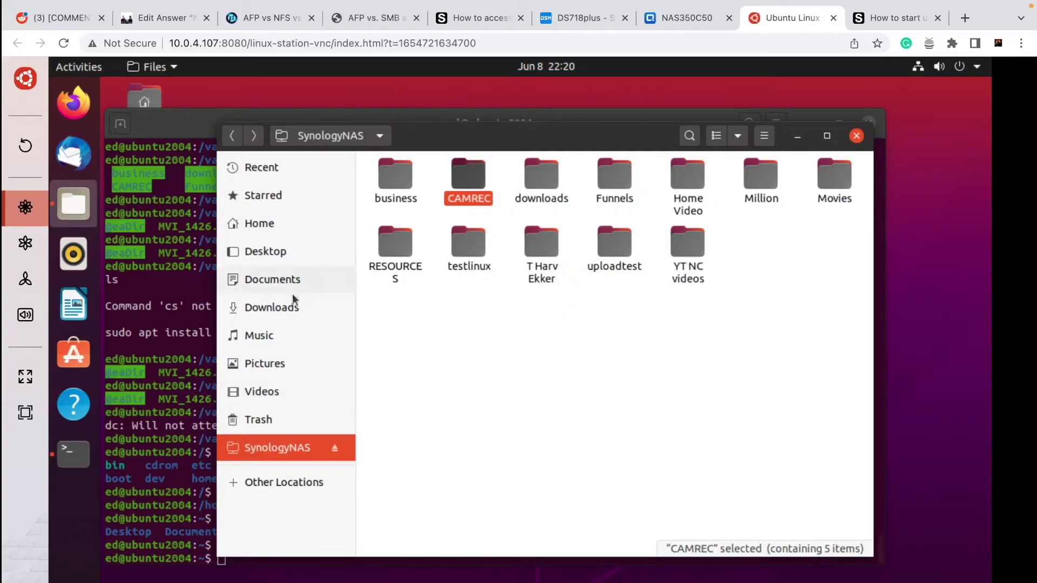
left_click(275, 307)
right_click(487, 216)
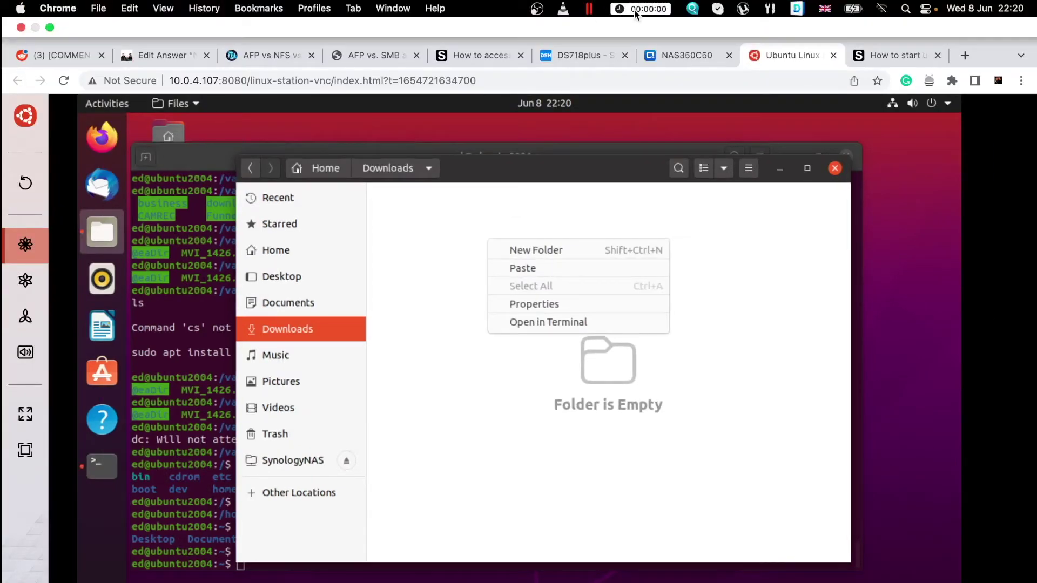
left_click(636, 10)
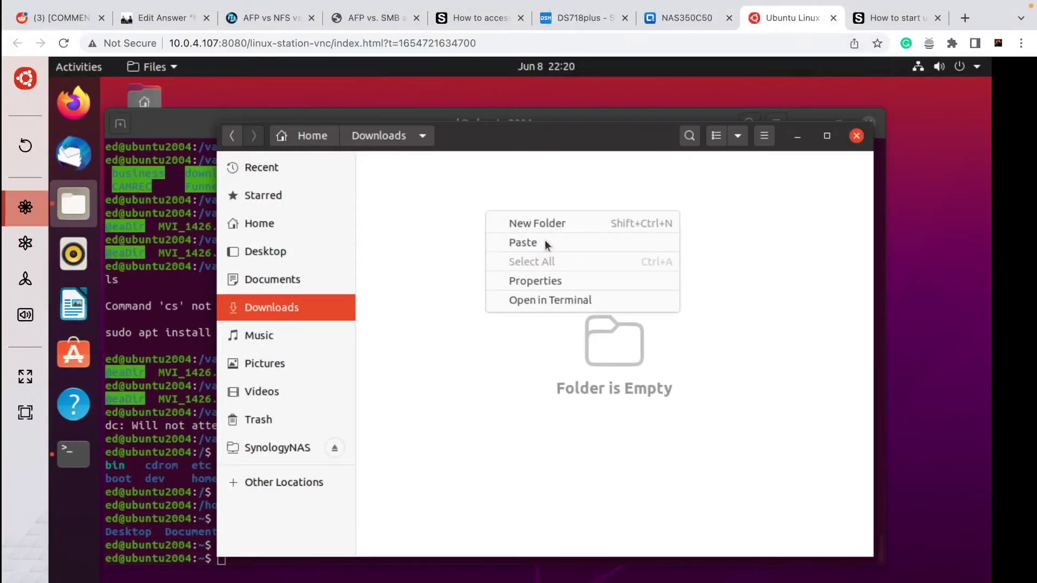
left_click(544, 240)
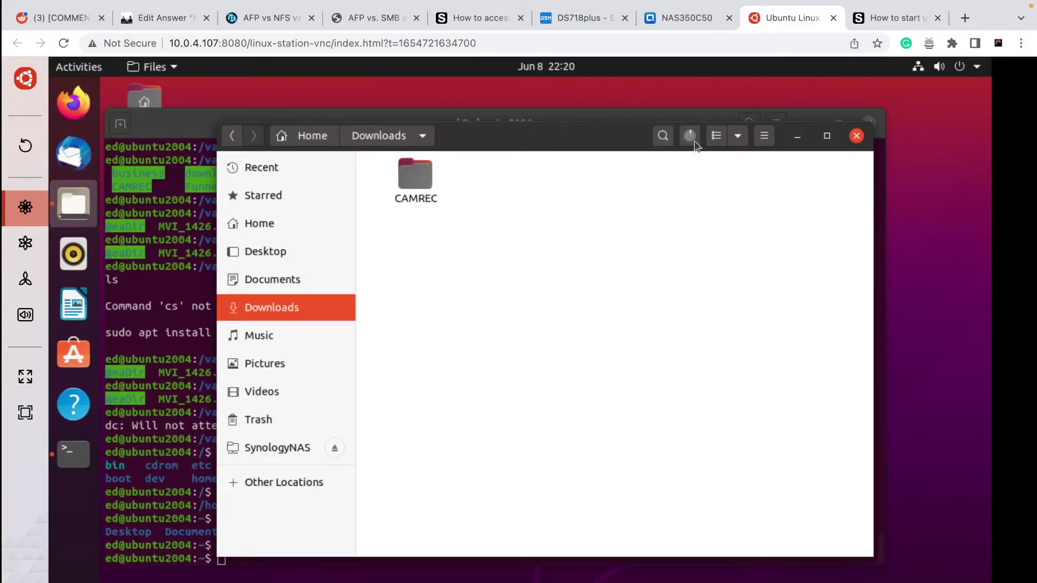
left_click(690, 136)
left_click(631, 10)
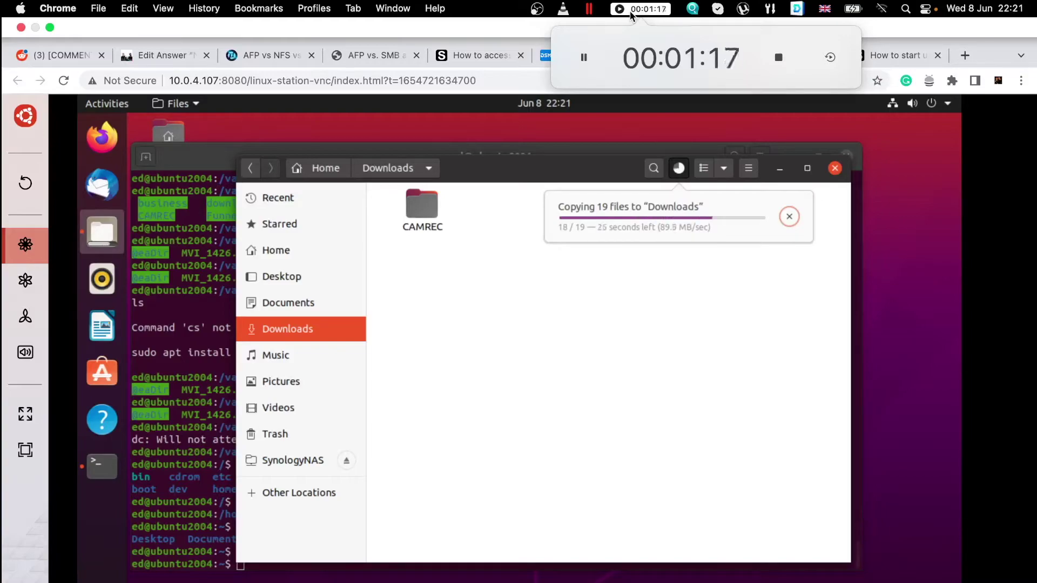
left_click(779, 58)
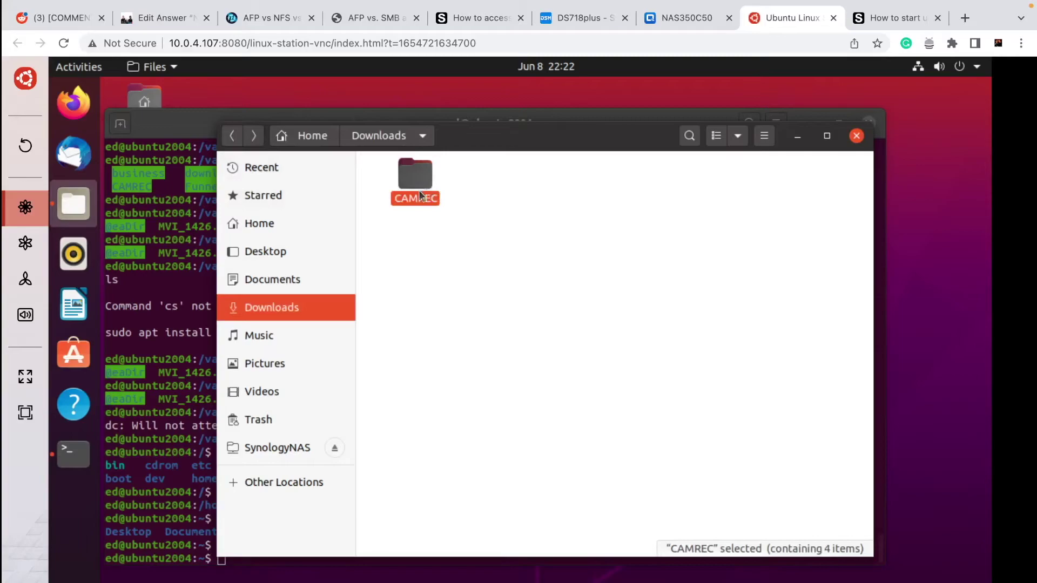
Copy CAMREC from Downloads and go to the testlinux folder on SynologyNAS.
right_click(419, 192)
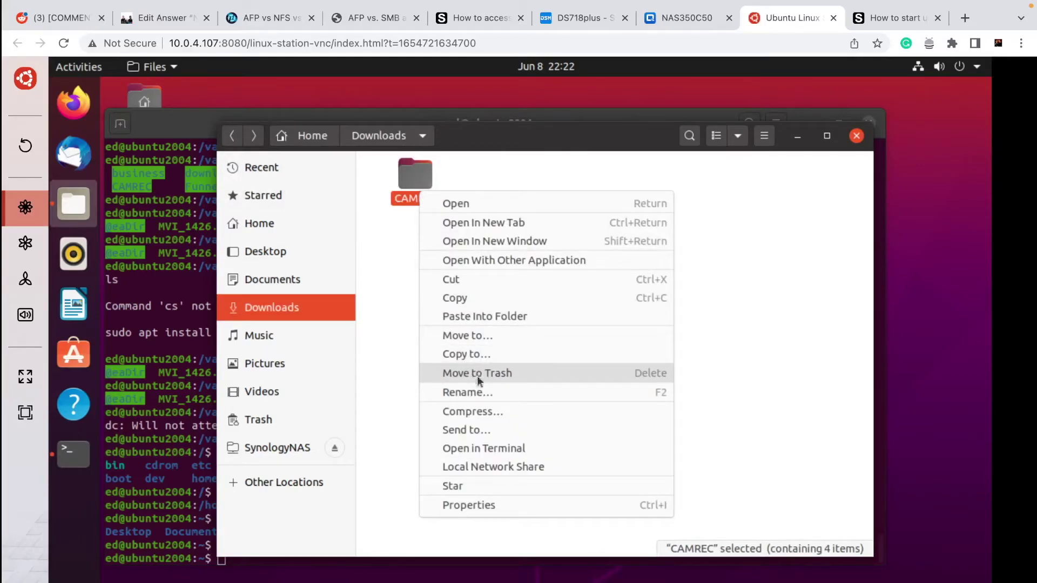
left_click(485, 301)
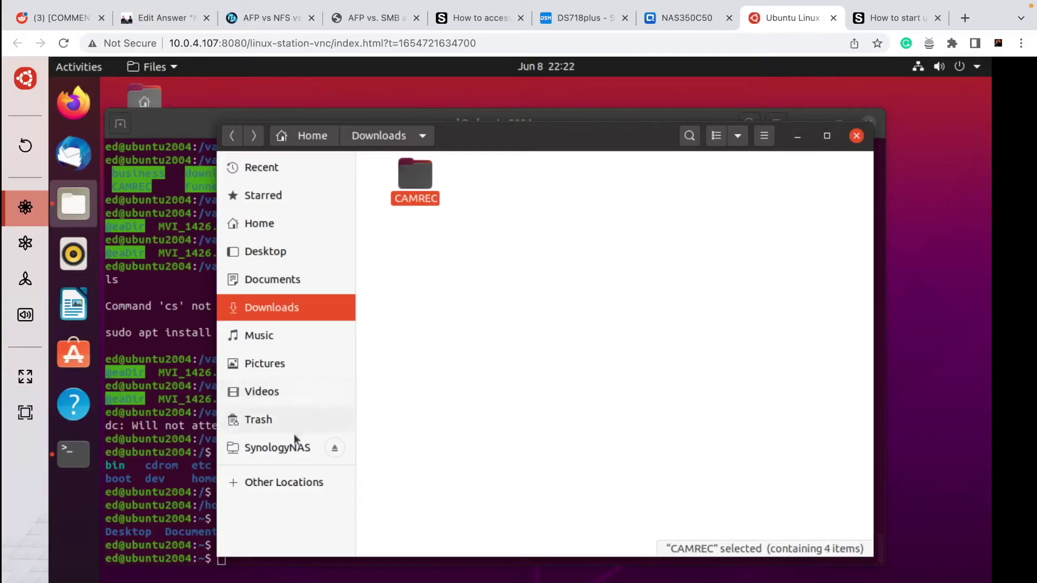
left_click(278, 449)
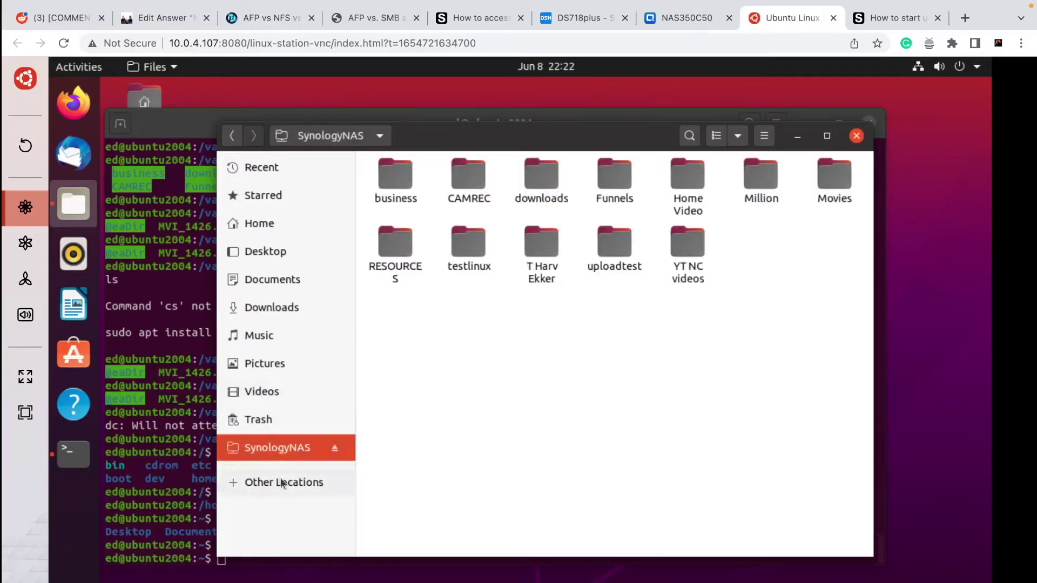
double_click(468, 255)
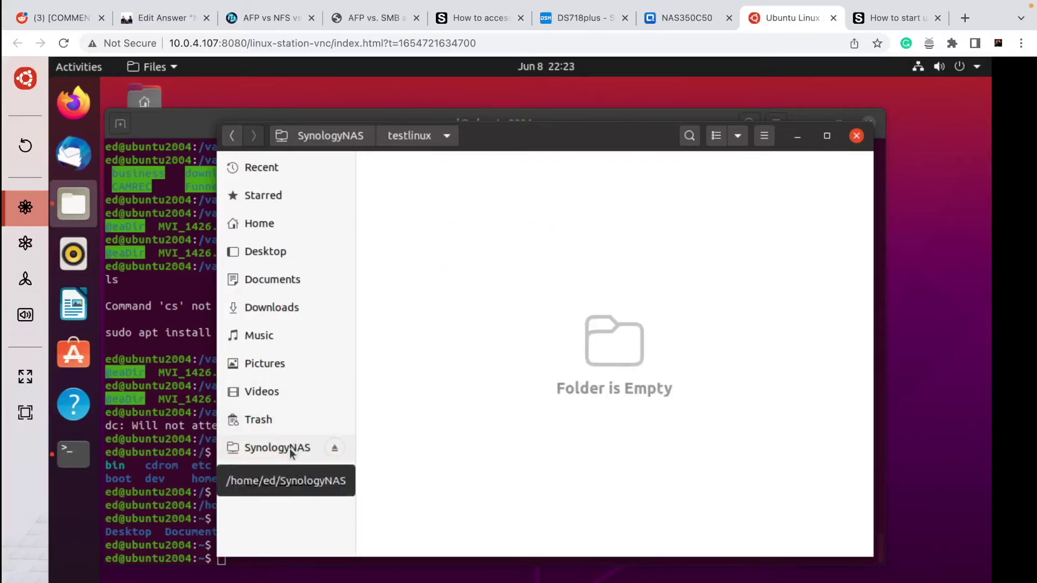
Paste CAMREC into the empty testlinux folder while timing the copy with the stopwatch.
right_click(438, 297)
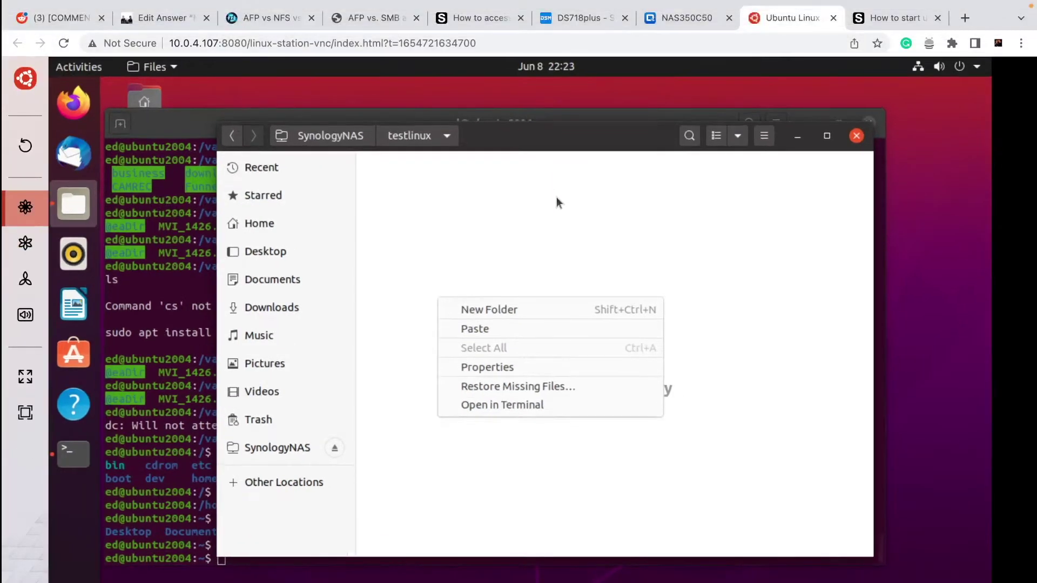
left_click(556, 199)
right_click(557, 199)
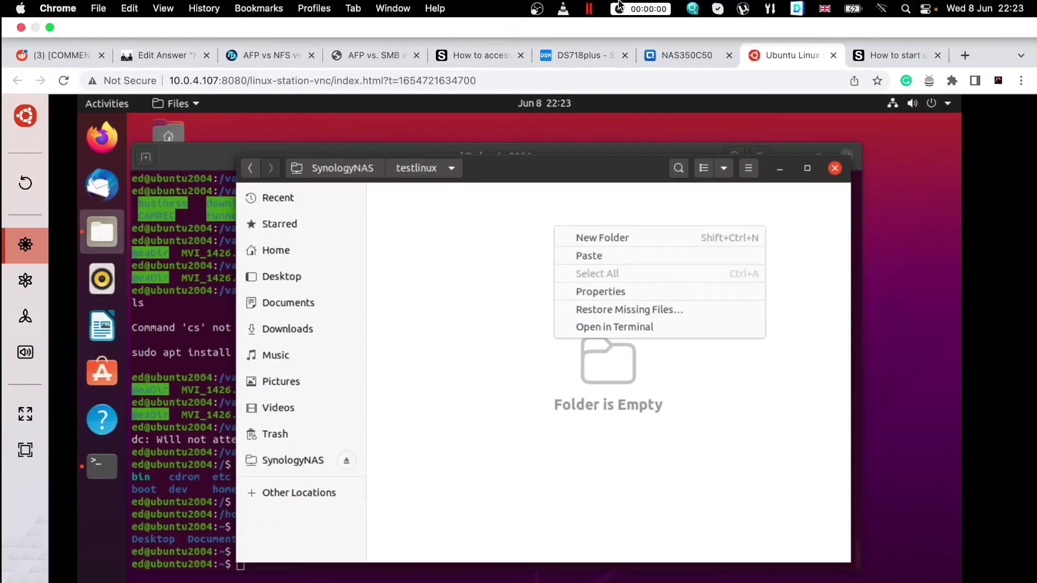
left_click(620, 8)
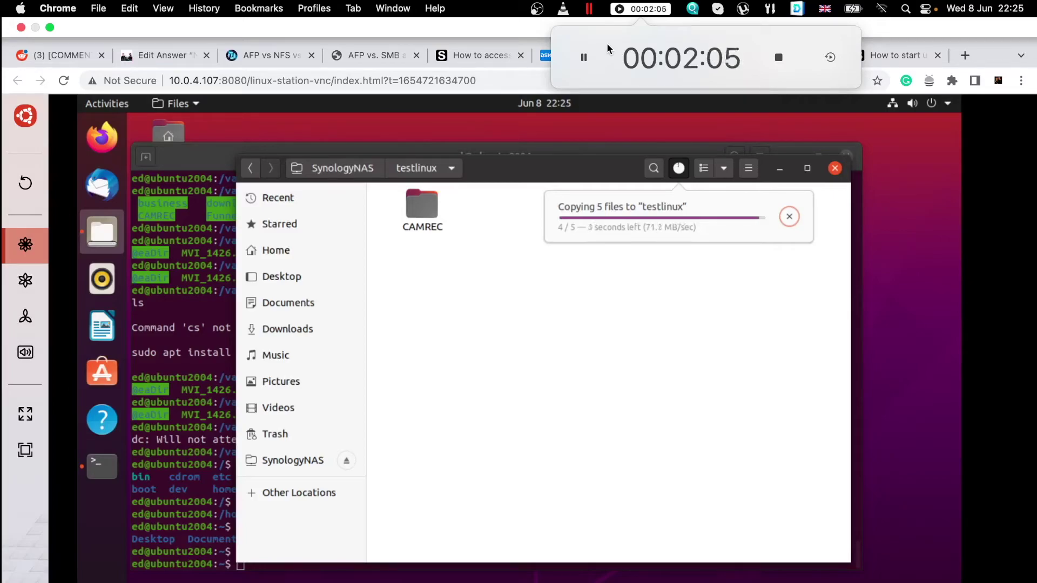
left_click(779, 57)
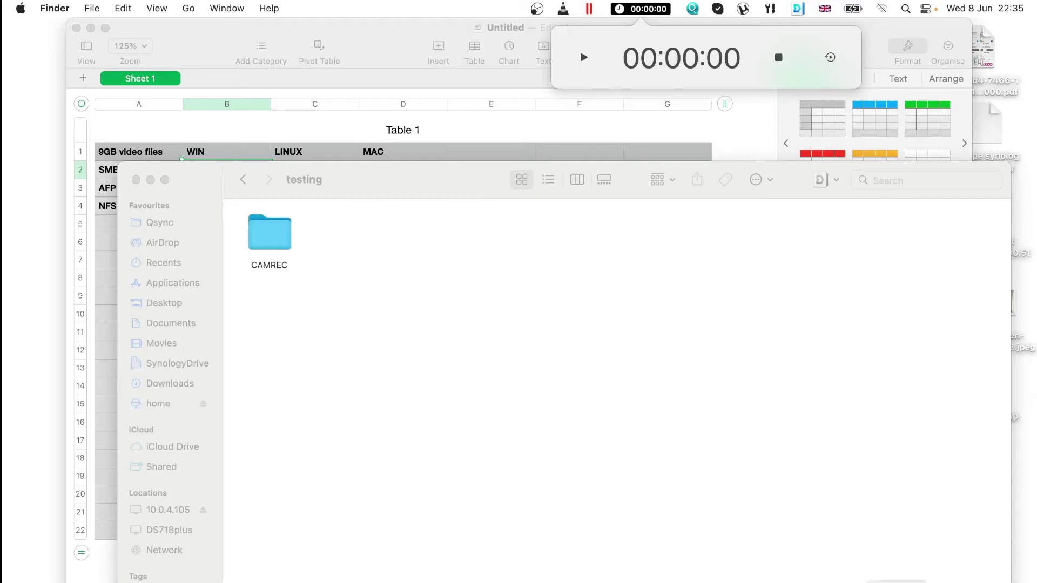
Rerun the sudo mount -t nfs command in Terminal to mount 10.0.4.105:/volume1/video over NFS.
key("super+Tab")
key("Up")
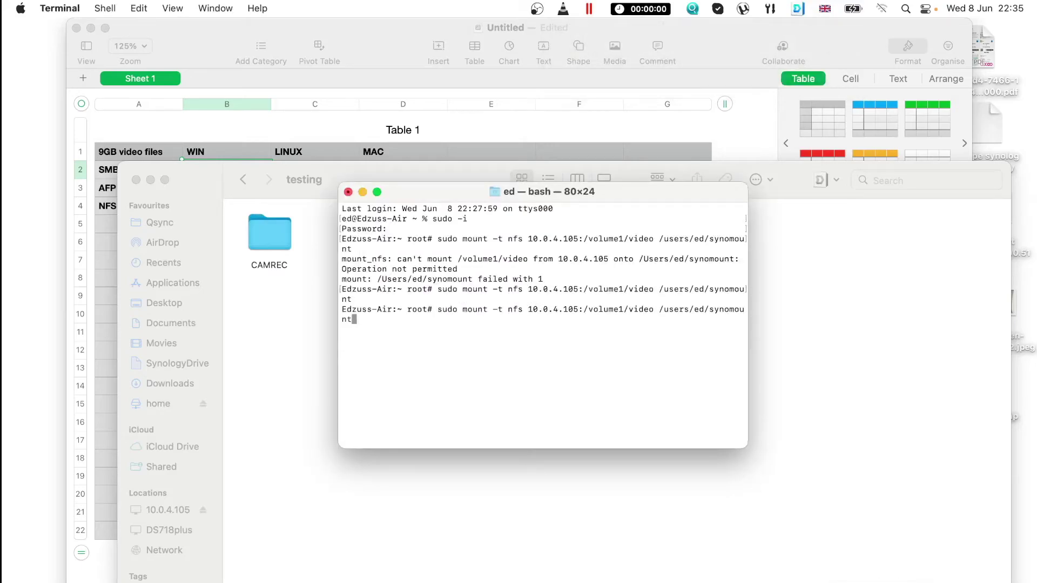
key("Return")
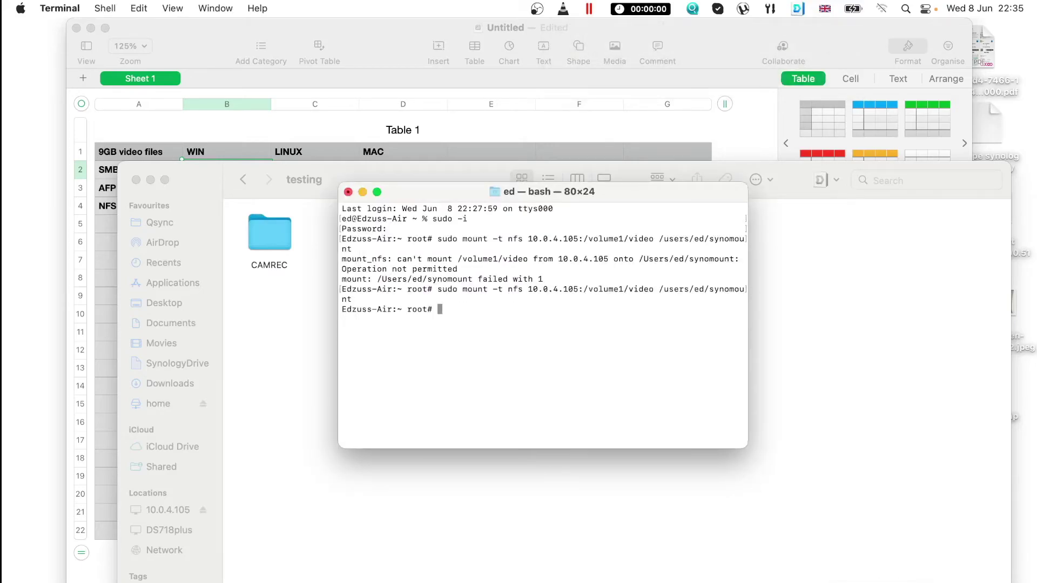
left_click(168, 510)
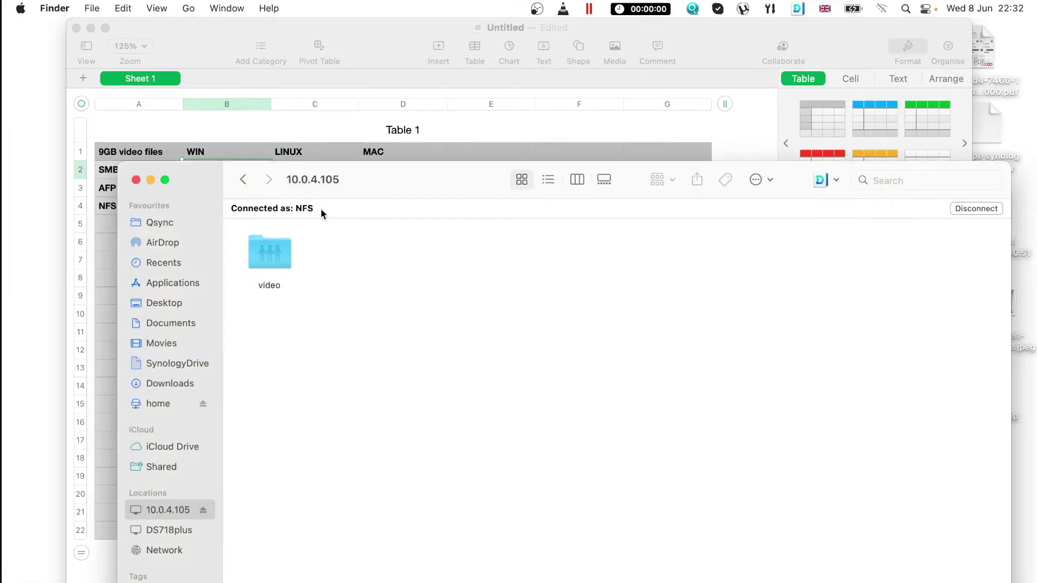
Open the NFS-mounted video share in Finder and copy its CAMREC folder.
double_click(268, 252)
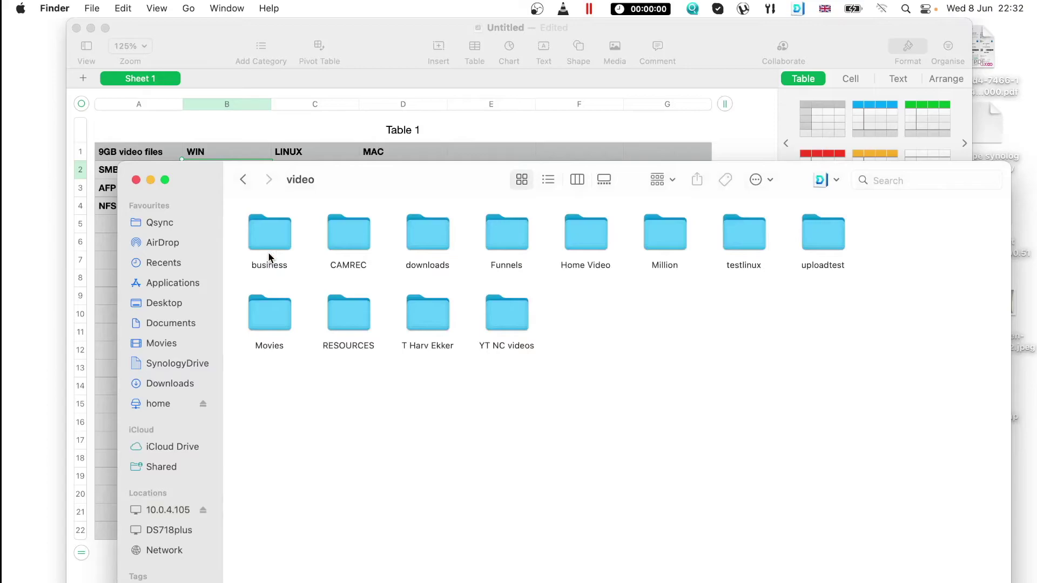
left_click(356, 241)
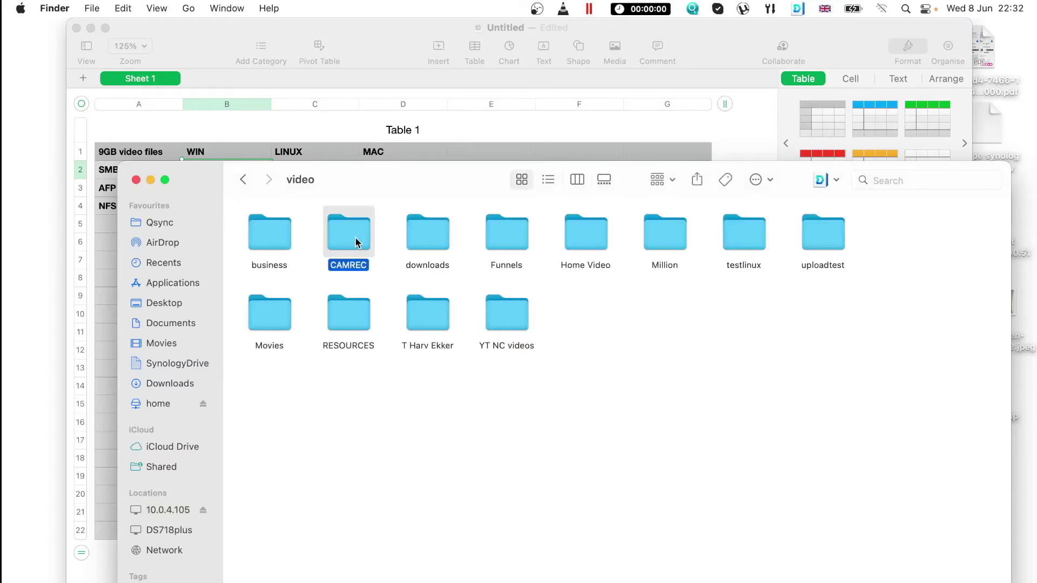
right_click(356, 241)
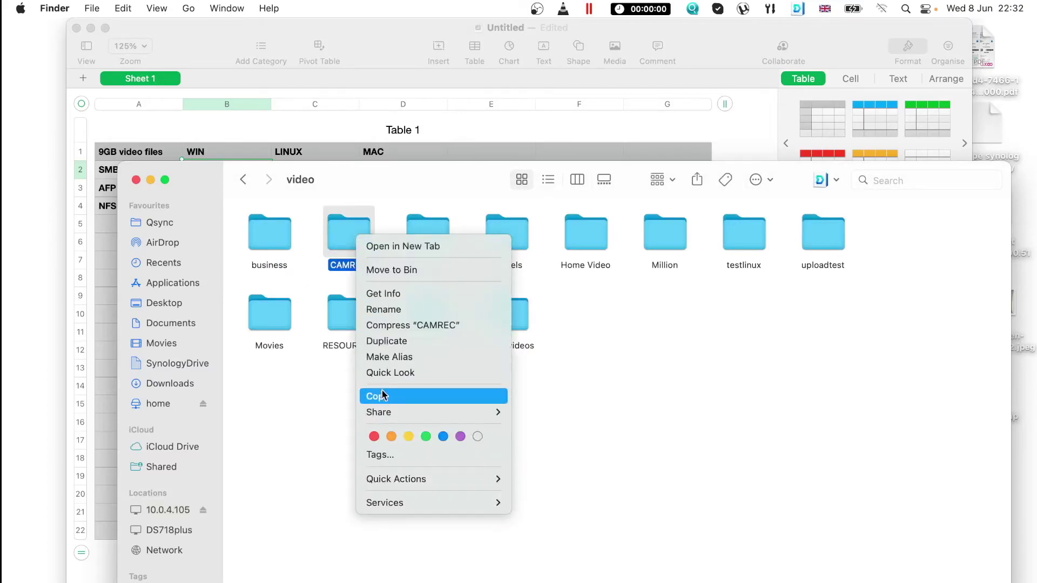
left_click(386, 397)
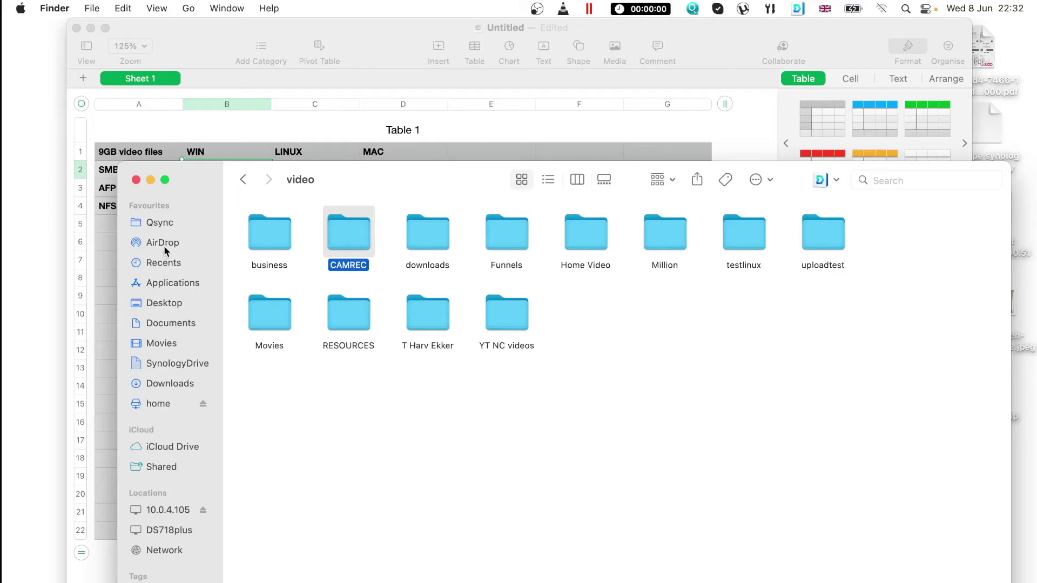
Create a new folder named 'testing' on the Mac's Desktop.
left_click(162, 303)
right_click(588, 459)
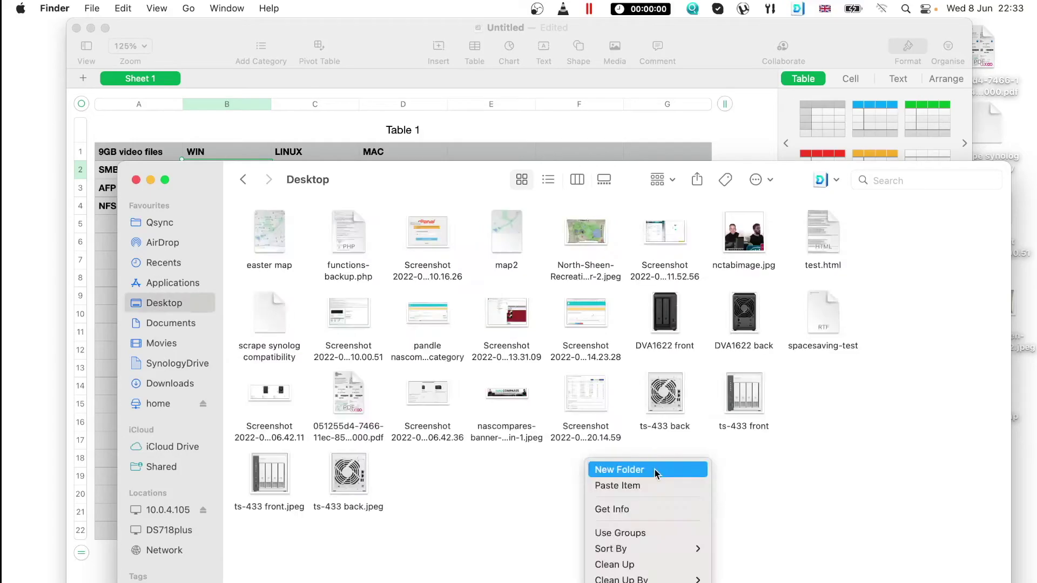
left_click(654, 468)
type("test")
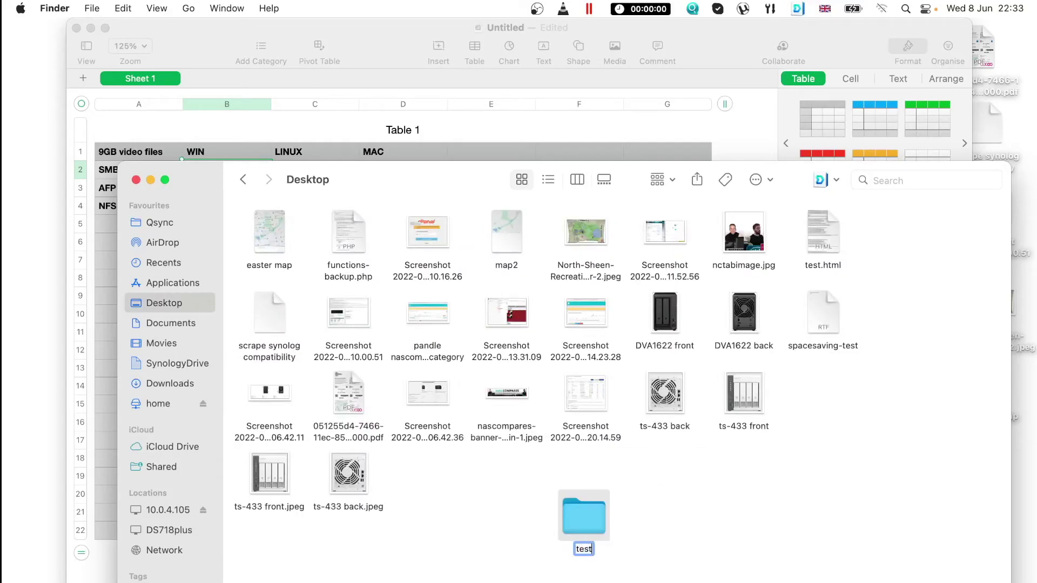
type("ing")
key("Return")
Paste CAMREC into the testing folder, timing the 9.15 GB copy at about 1 minute 32 seconds.
double_click(580, 516)
right_click(305, 262)
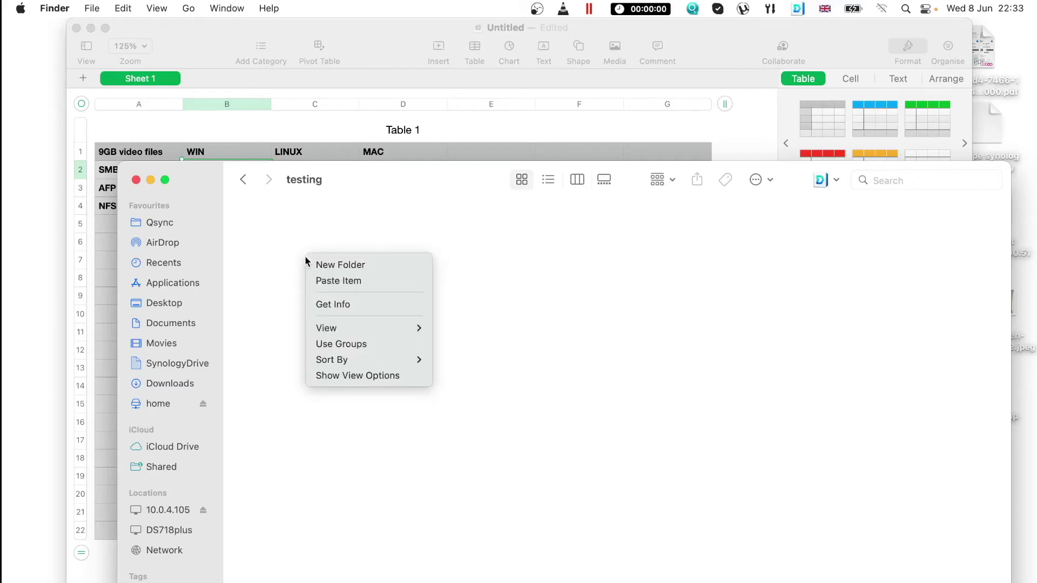
right_click(593, 220)
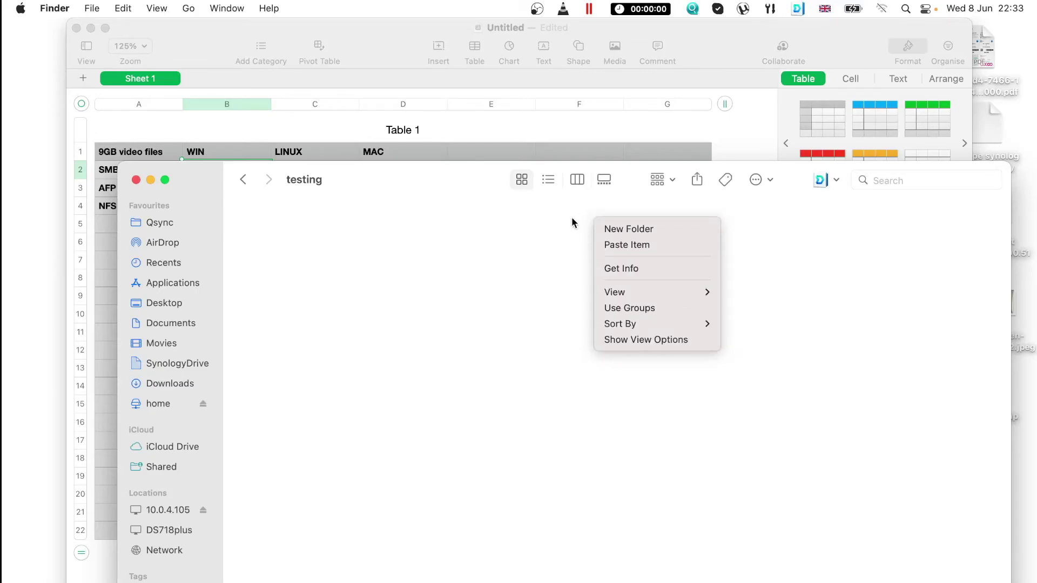
left_click(628, 12)
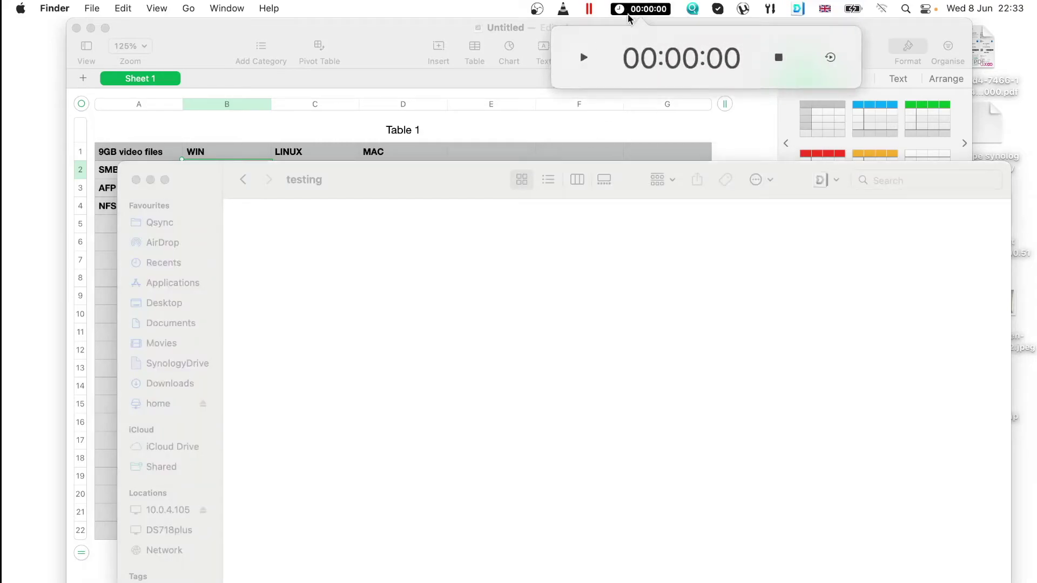
left_click(583, 58)
right_click(611, 295)
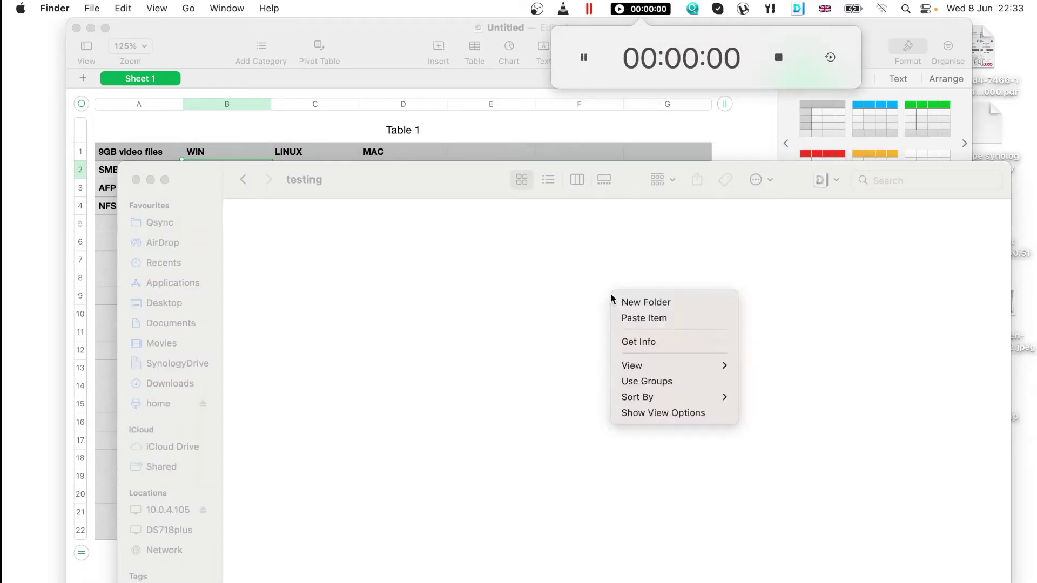
left_click(629, 320)
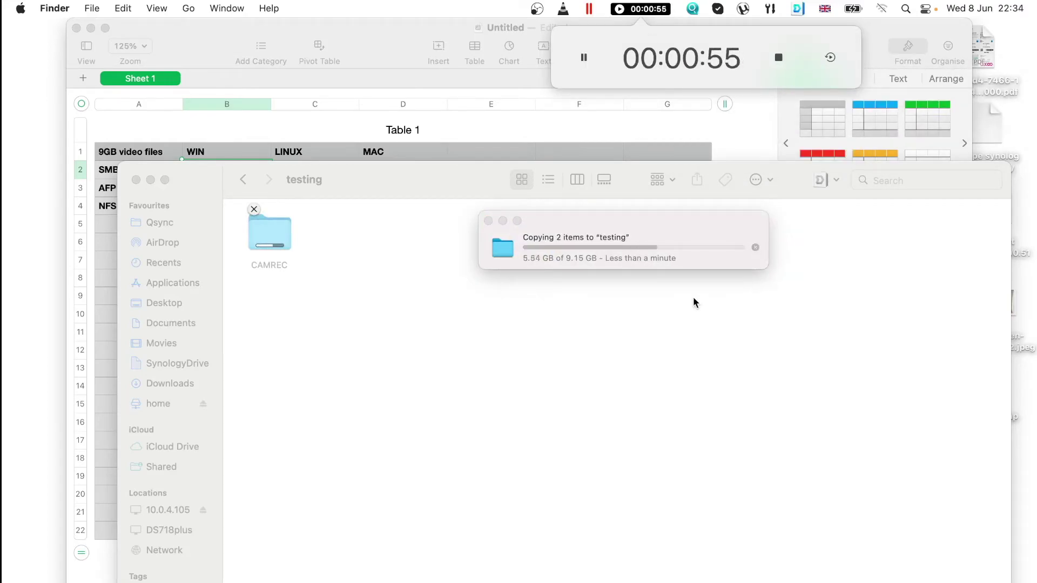
left_click(778, 57)
left_click(274, 241)
Copy the CAMREC folder and open video > uploadtest on the 10.0.4.105 NAS.
right_click(275, 238)
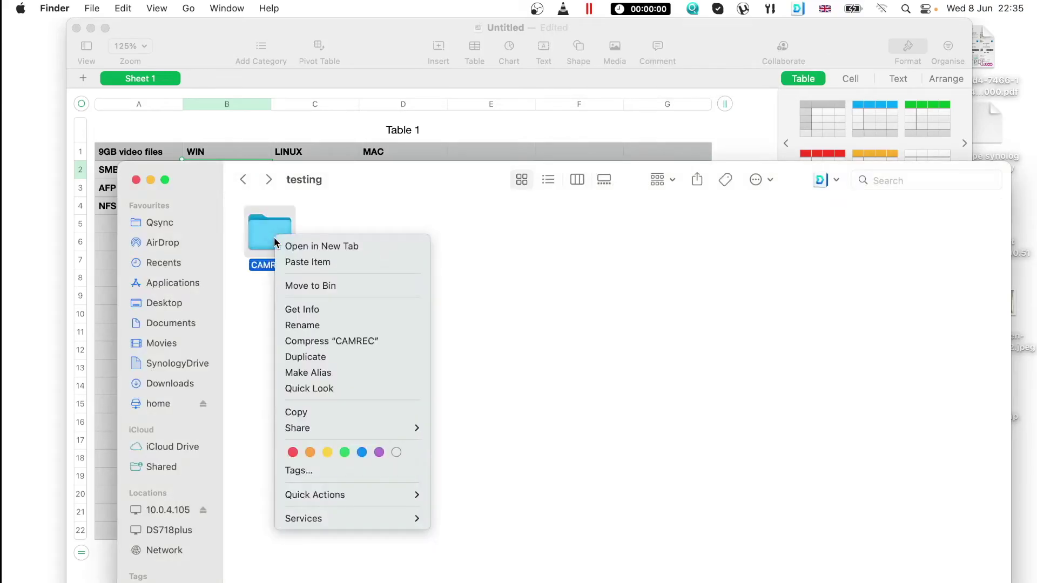
left_click(333, 412)
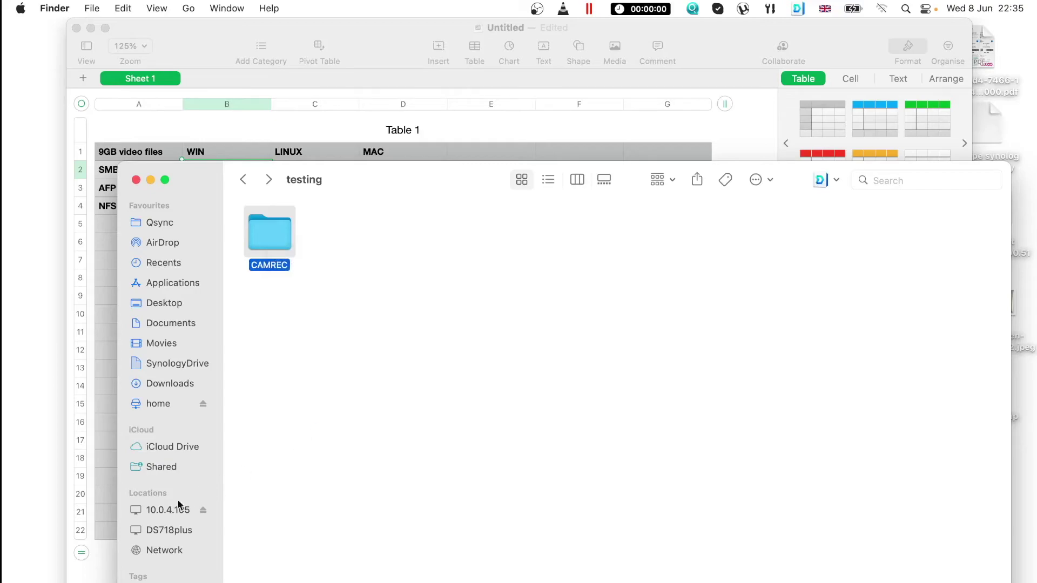
left_click(167, 510)
double_click(272, 264)
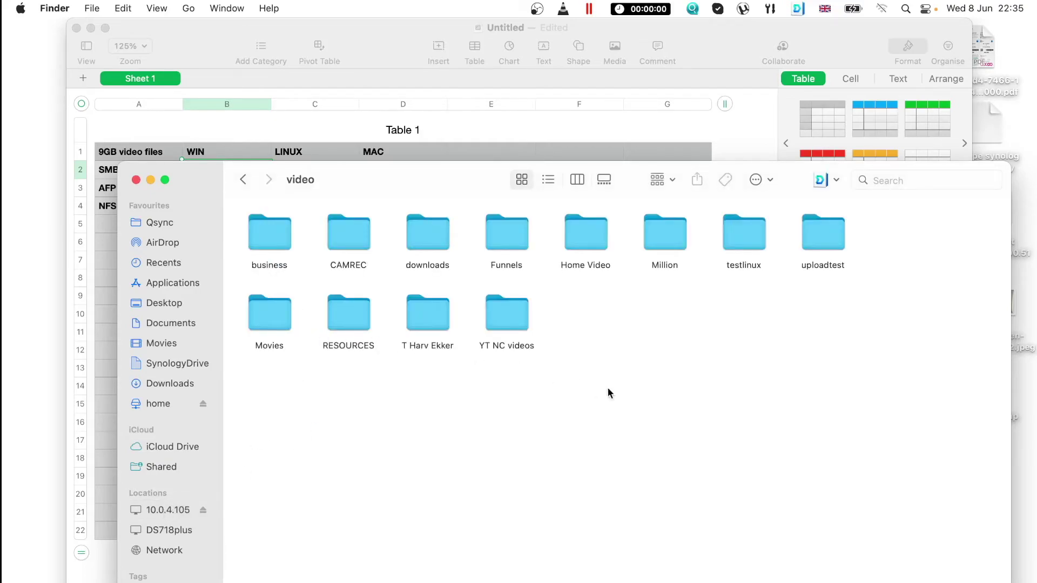
double_click(818, 233)
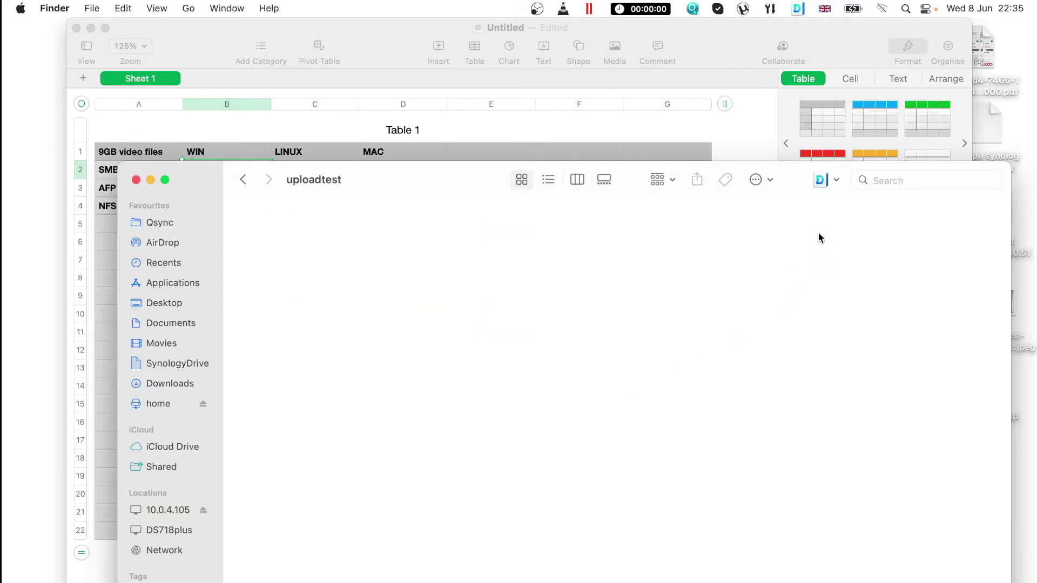
Paste CAMREC into uploadtest while timing the copy, about 2 minutes 15 seconds.
right_click(588, 241)
left_click(631, 12)
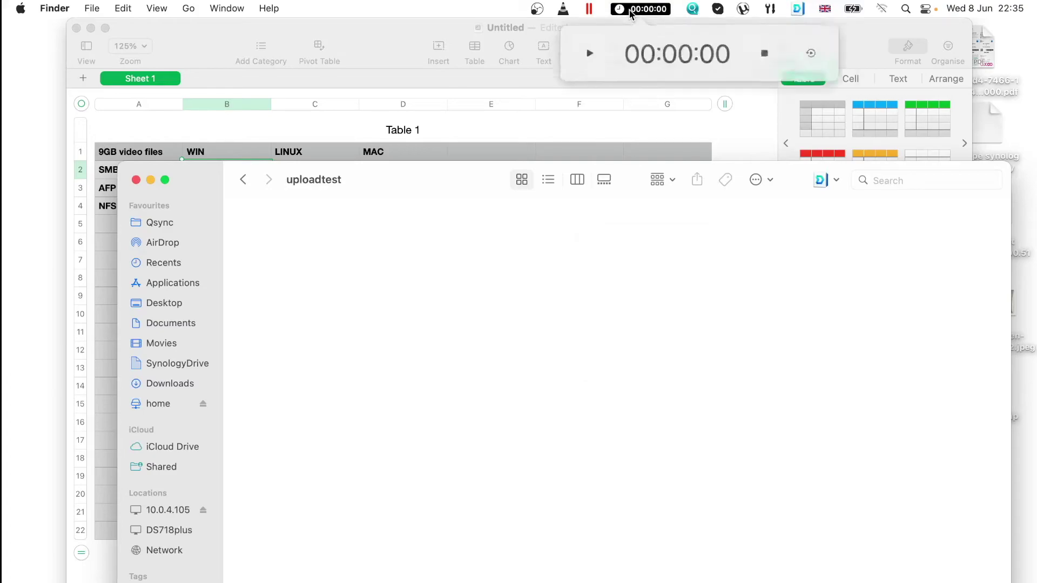
left_click(584, 57)
right_click(637, 348)
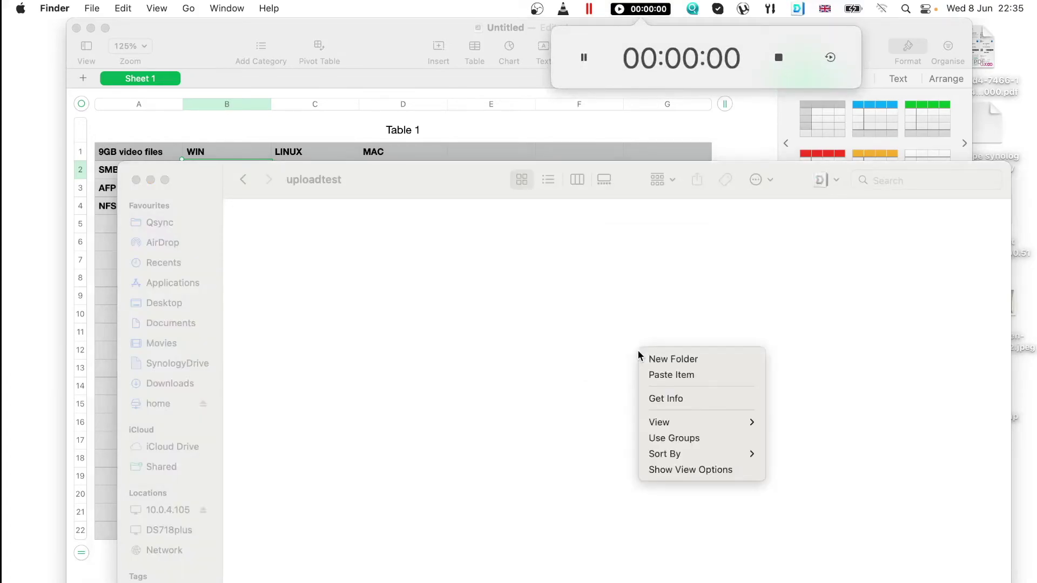
left_click(658, 374)
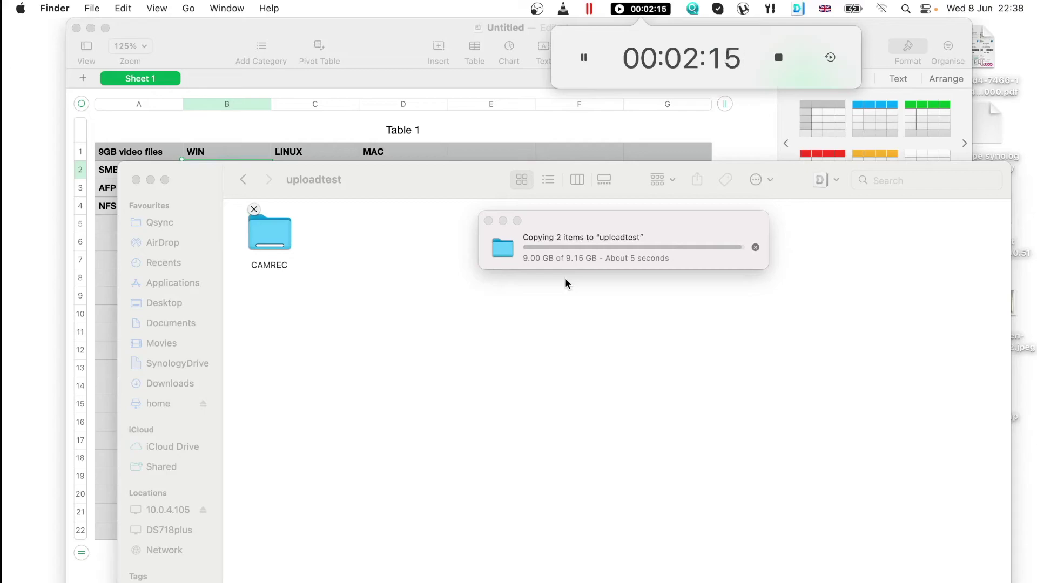
left_click(778, 57)
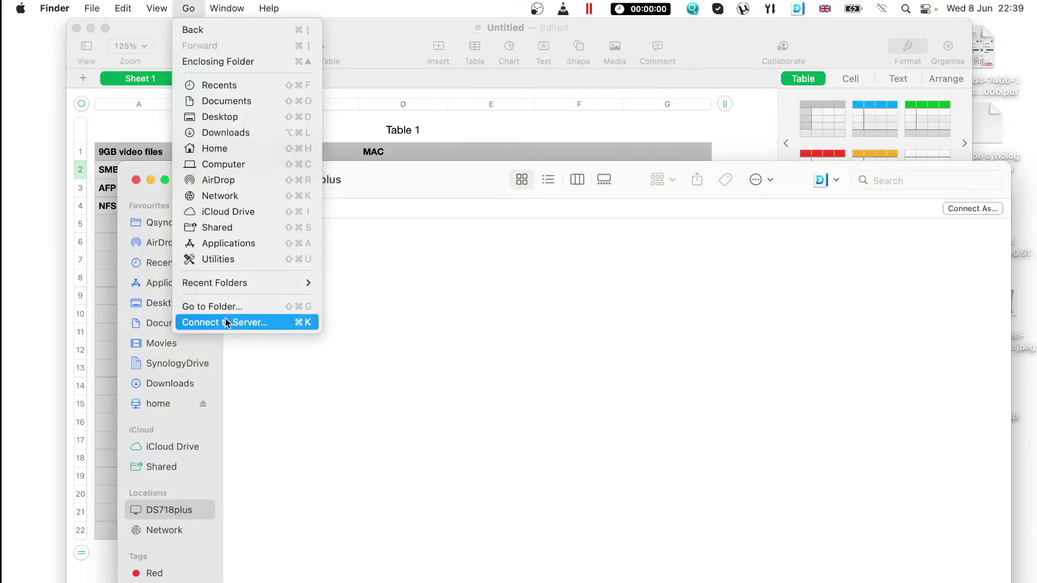
Mount the DS718plus video volume over AFP using the recent afp:// address.
left_click(228, 323)
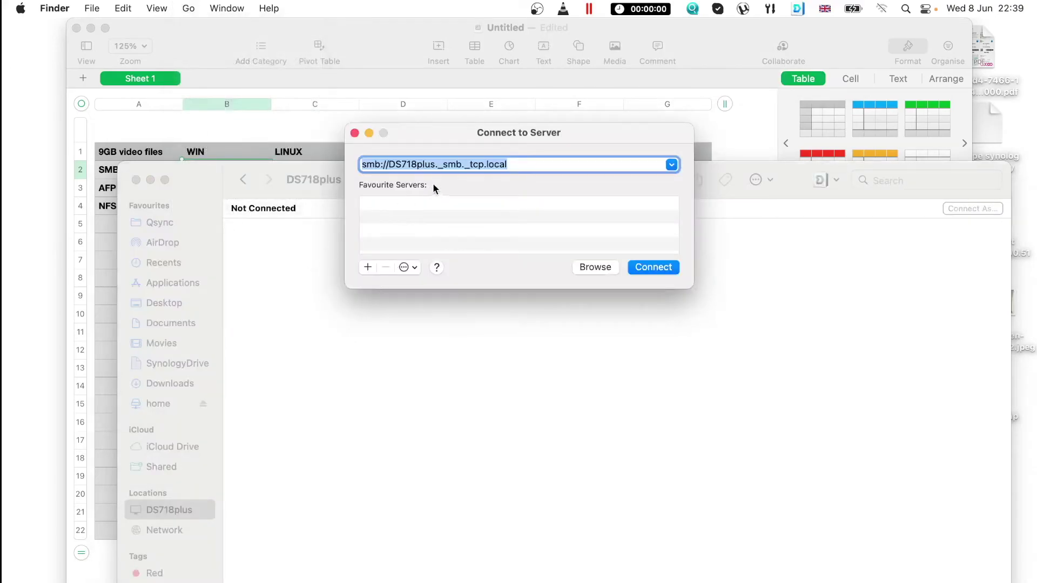
left_click(671, 166)
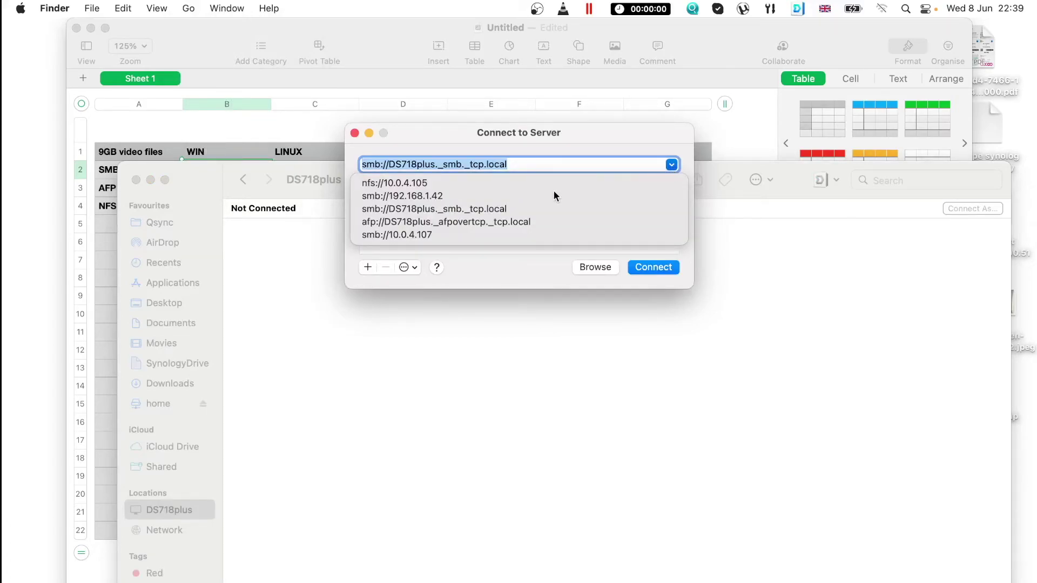
left_click(455, 222)
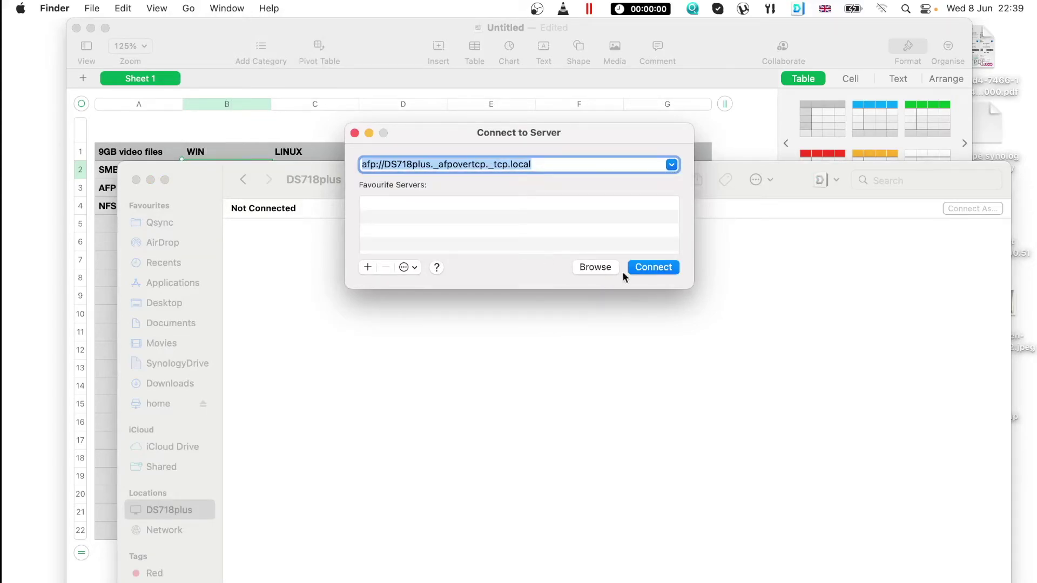
left_click(650, 267)
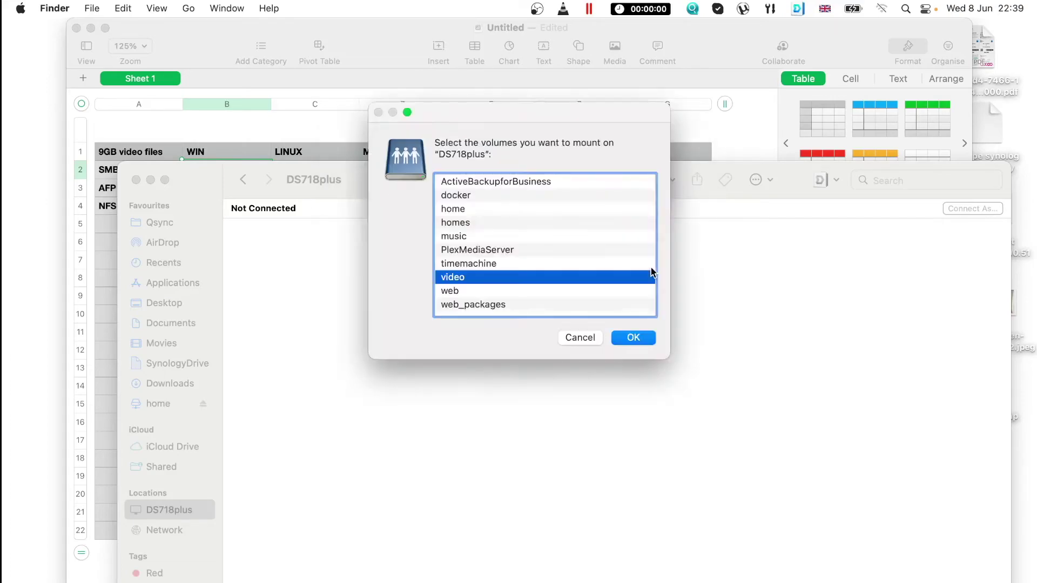
left_click(627, 336)
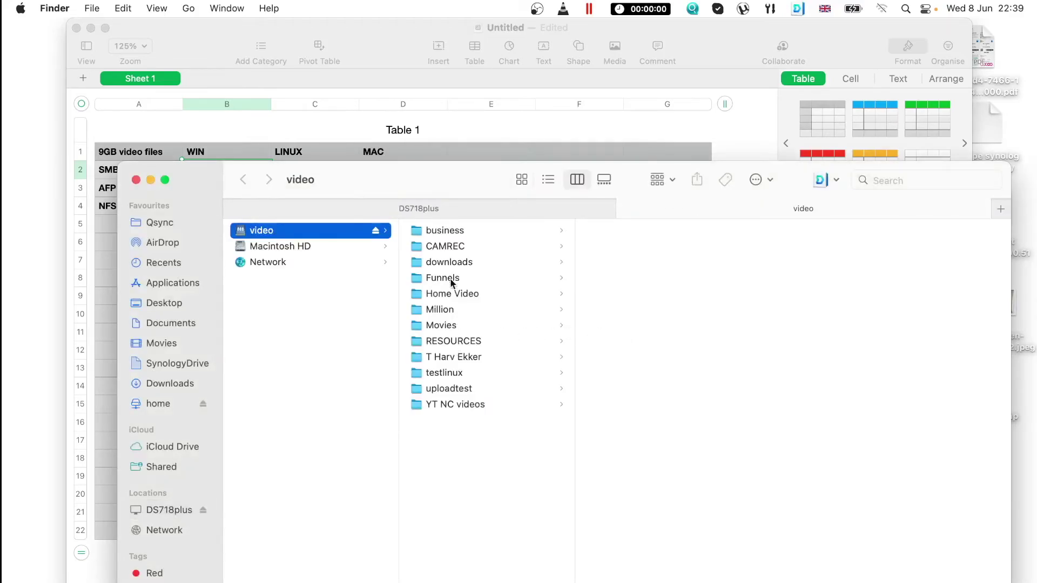
Open CAMREC on the AFP share and copy the folder.
left_click(429, 246)
right_click(429, 246)
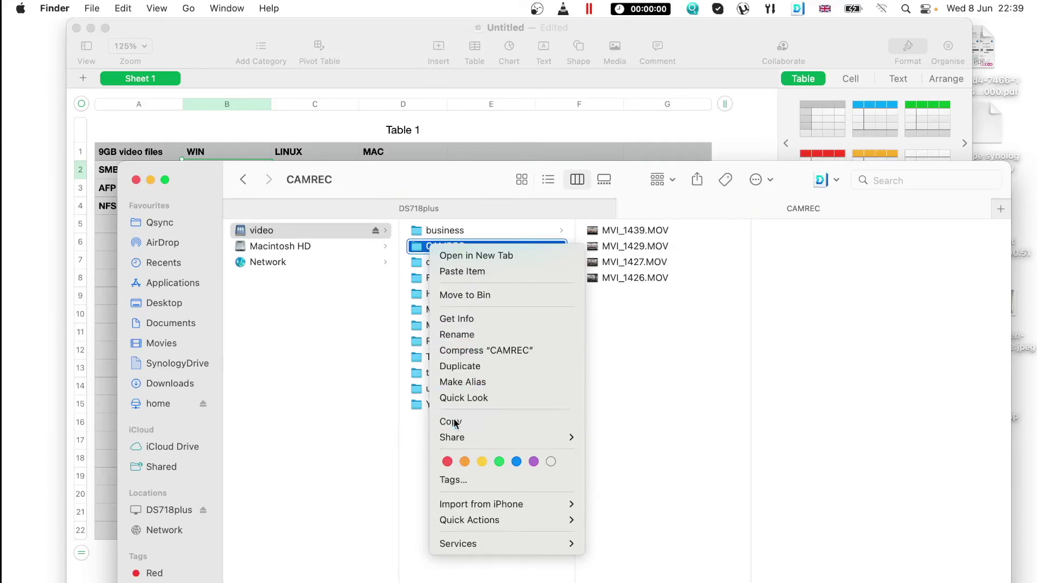
left_click(452, 422)
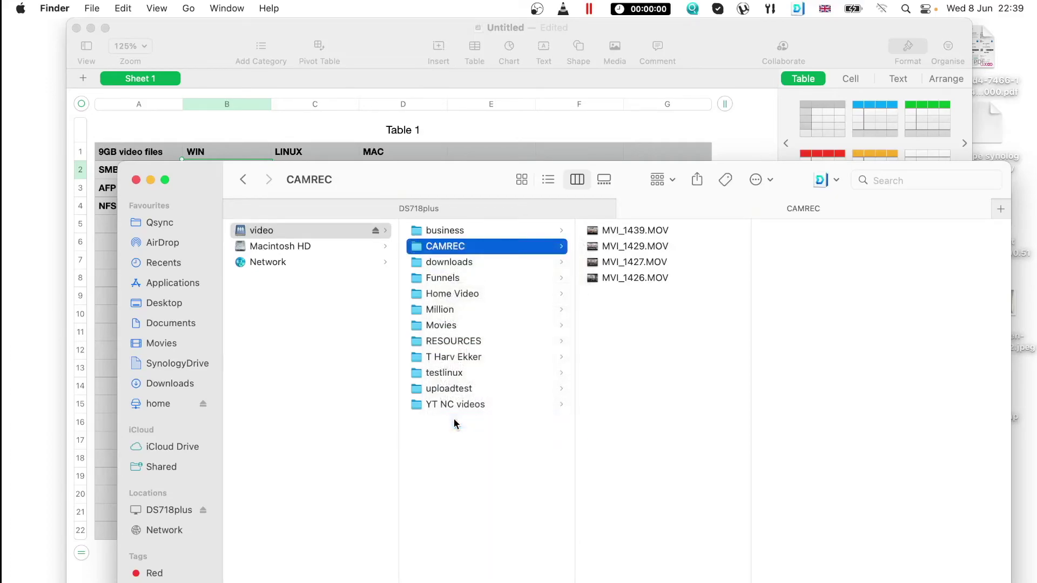
Open the testing folder on the Desktop.
left_click(165, 302)
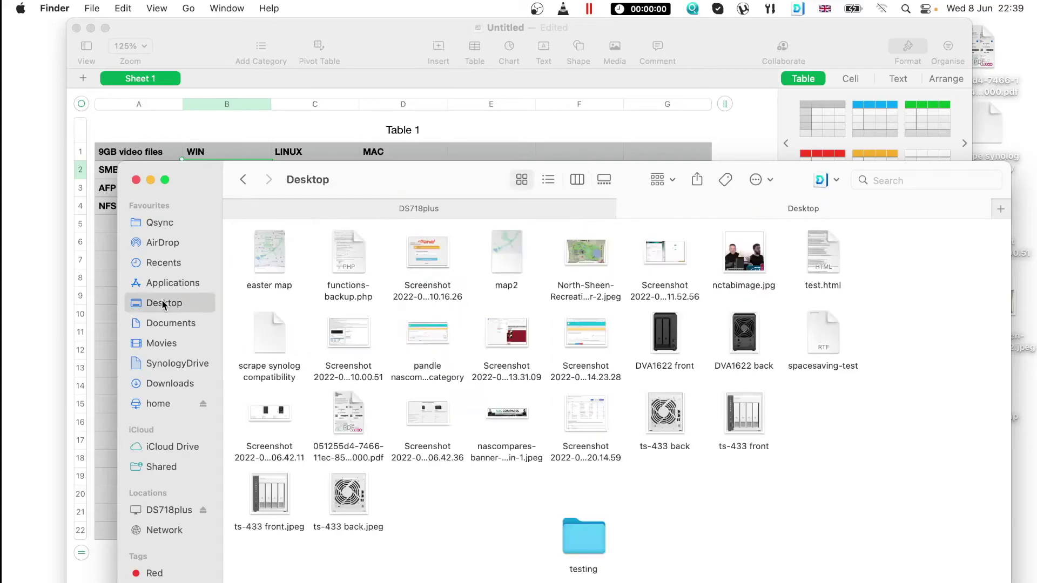
left_click(595, 543)
double_click(595, 543)
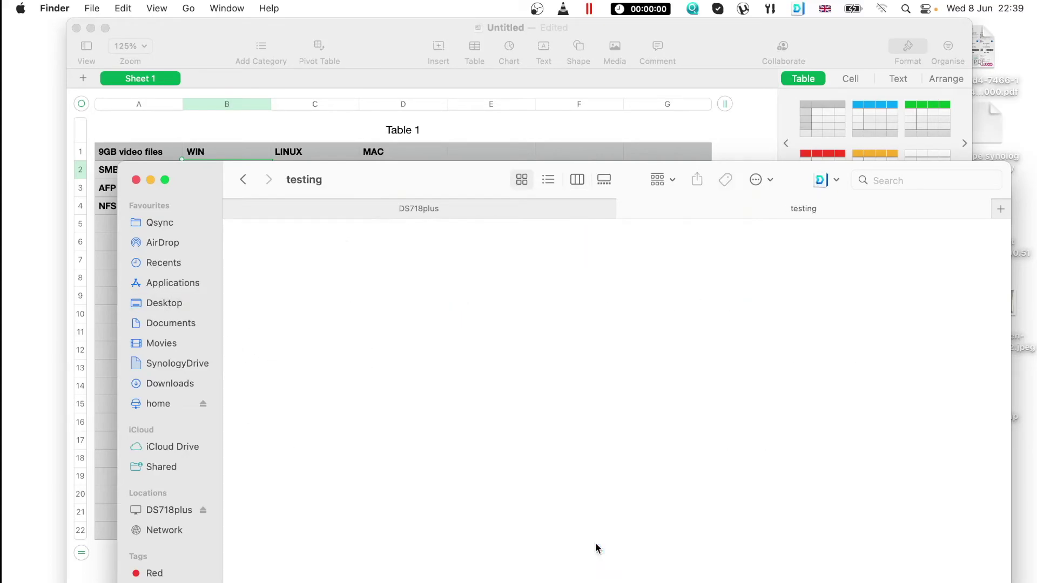
Paste CAMREC into testing with the stopwatch running, about 1 minute 27 seconds.
right_click(471, 361)
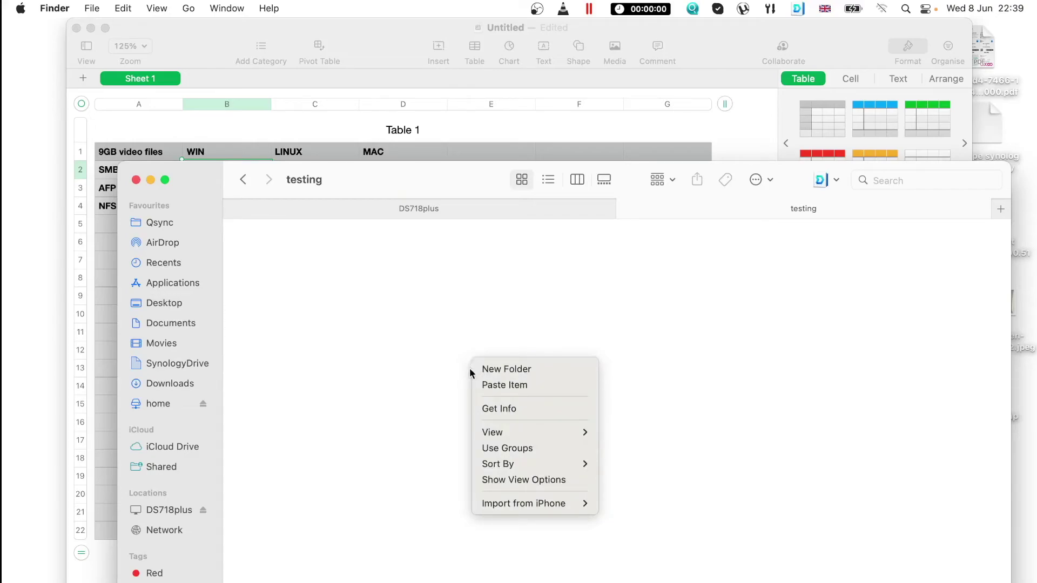
right_click(556, 288)
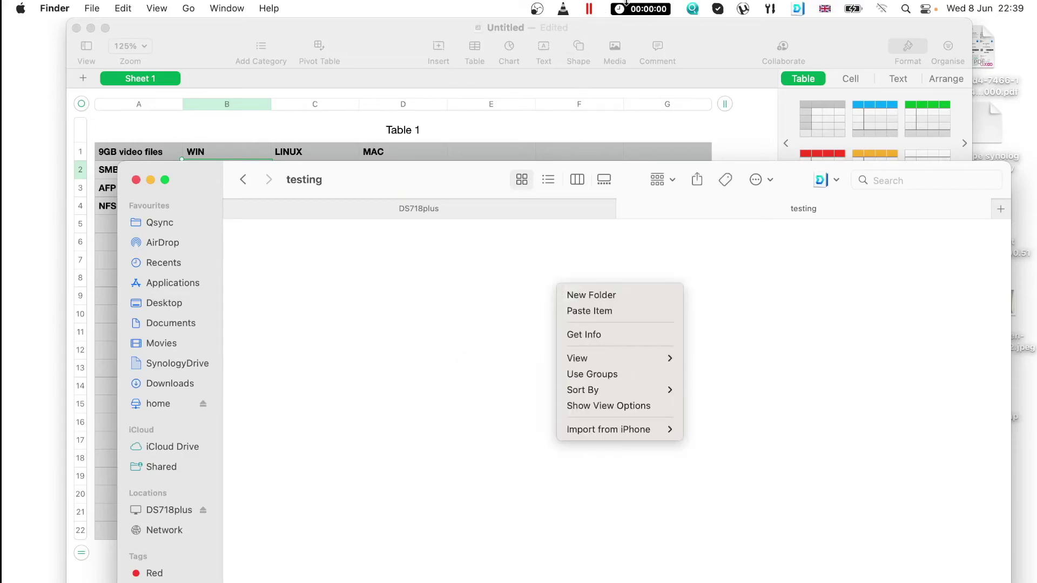
left_click(626, 9)
left_click(583, 58)
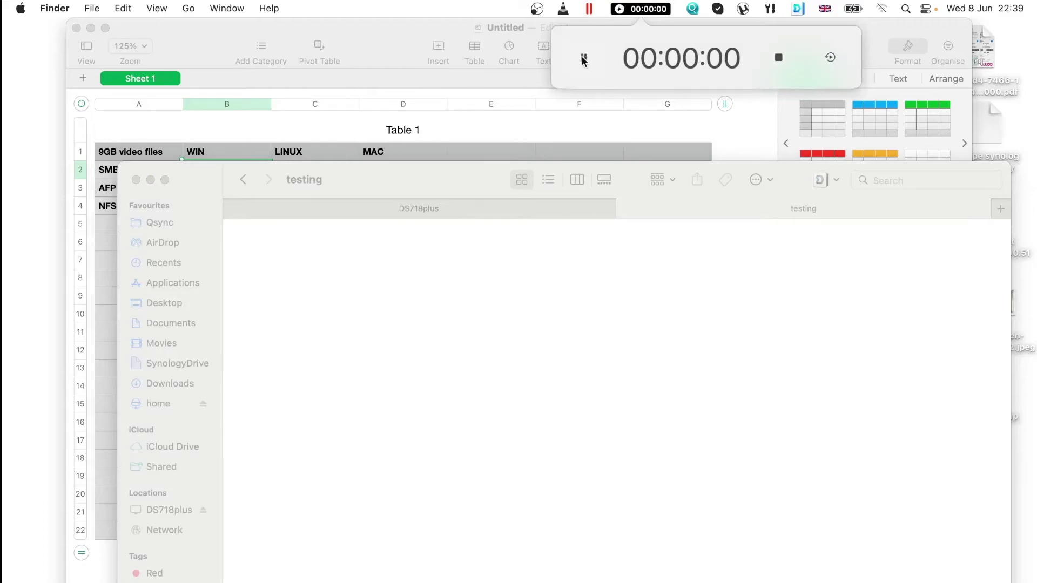
right_click(591, 277)
left_click(603, 302)
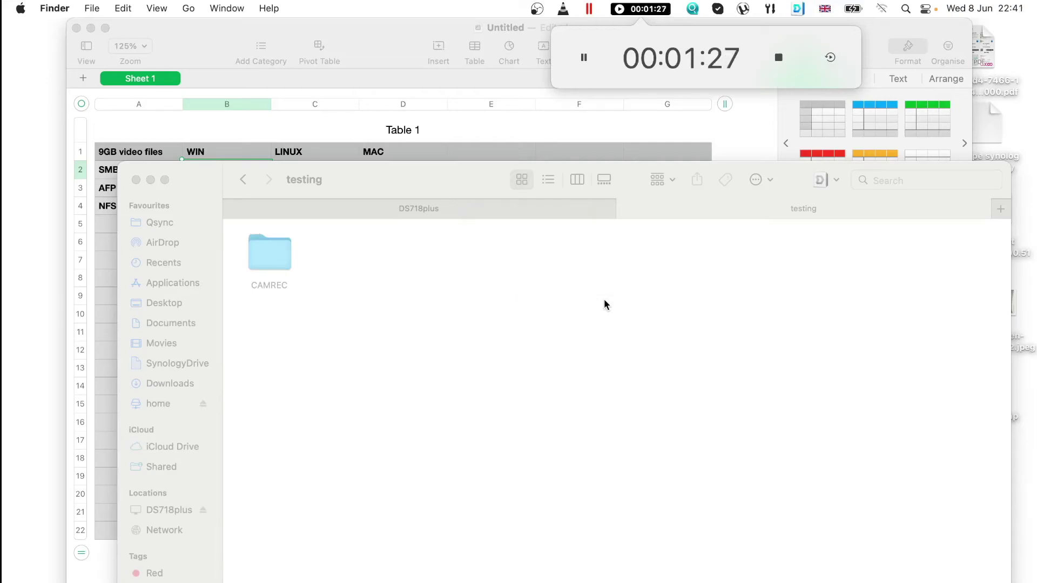
left_click(778, 57)
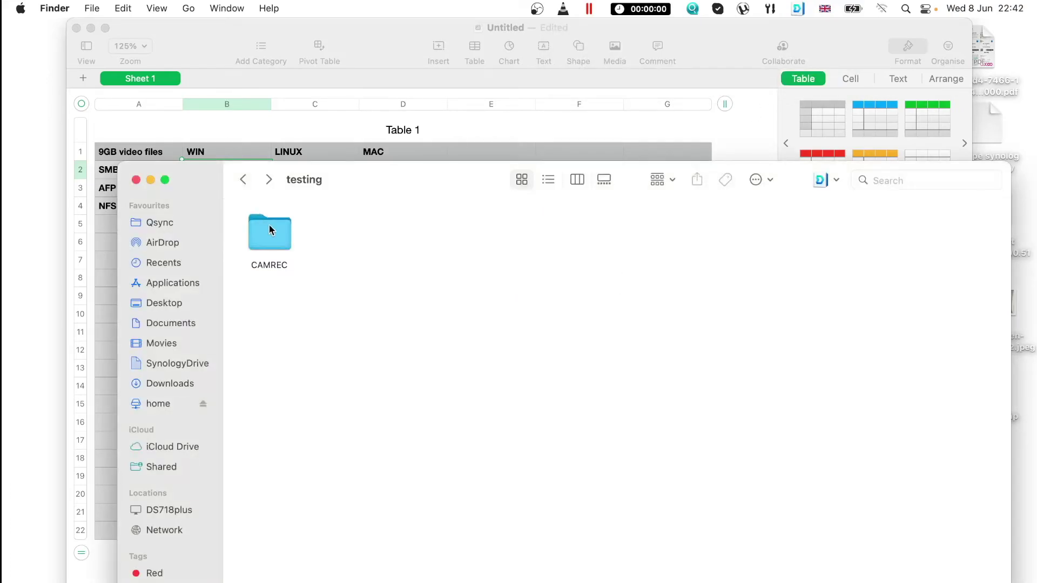
Copy the CAMREC folder from testing.
left_click(270, 232)
right_click(270, 236)
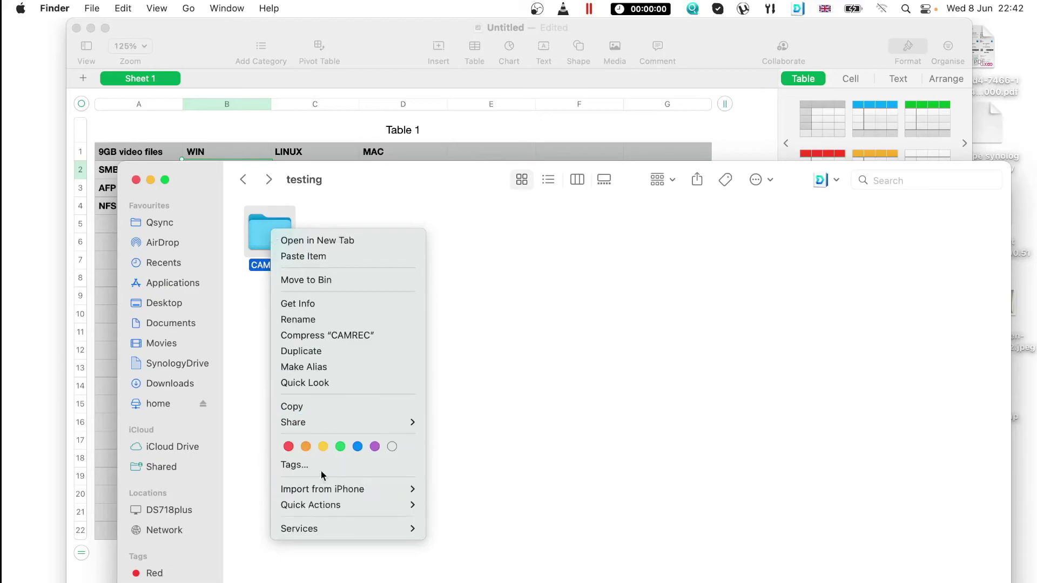
left_click(303, 405)
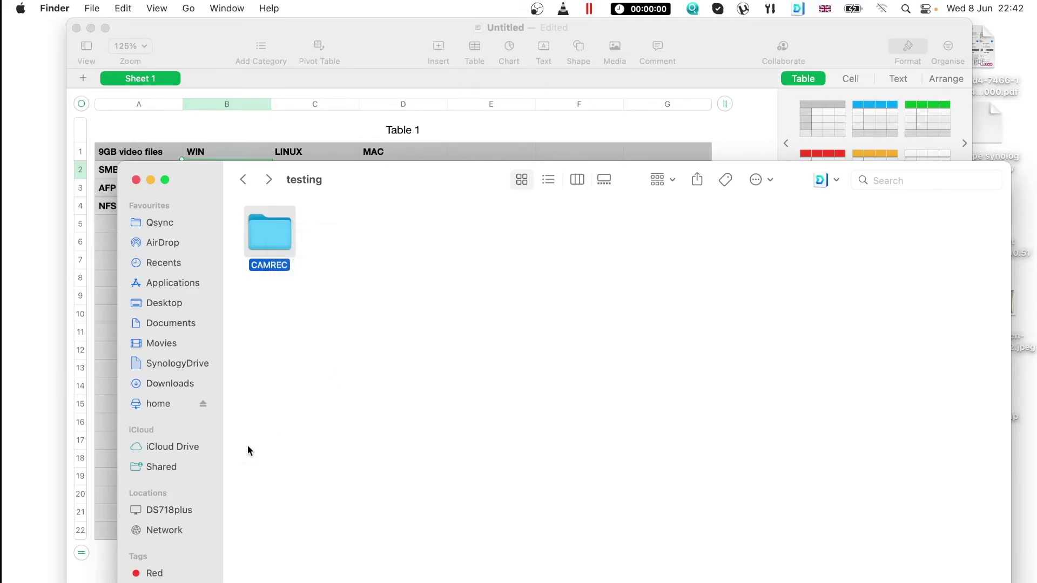
Mount the DS718plus video share over AFP and open its empty uploadtest folder.
left_click(169, 510)
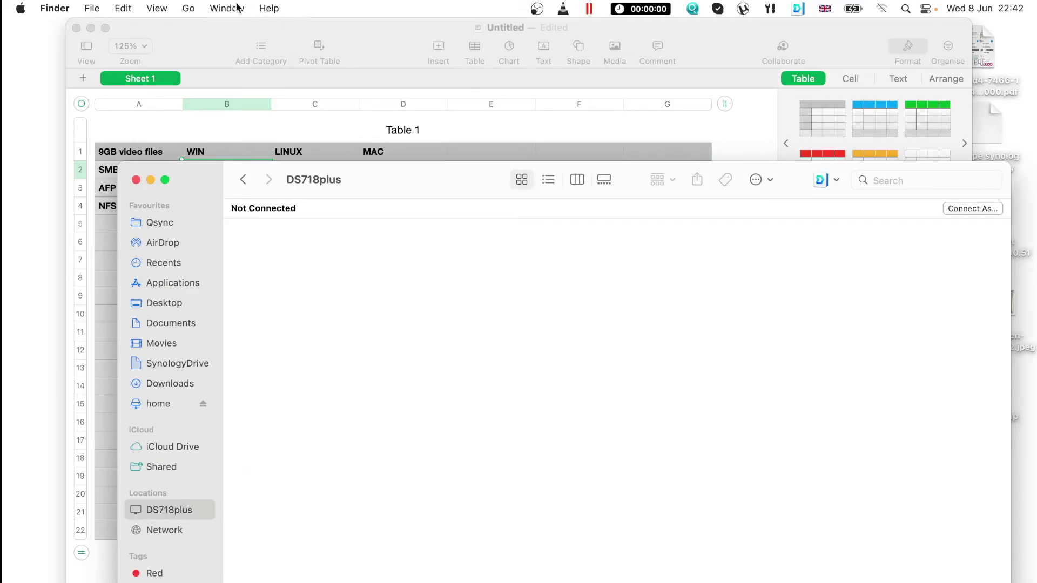
left_click(187, 8)
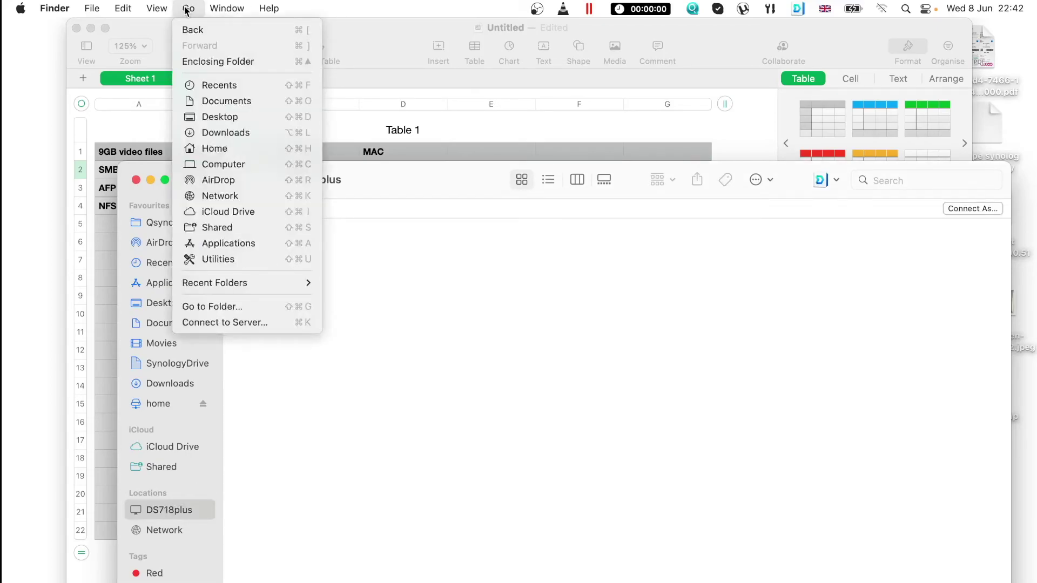
left_click(231, 320)
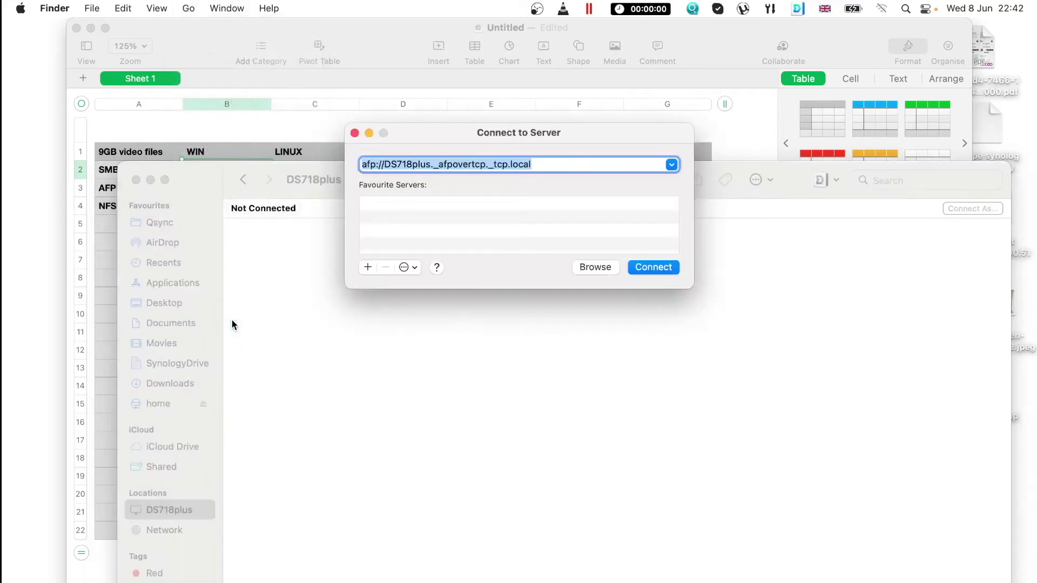
left_click(648, 268)
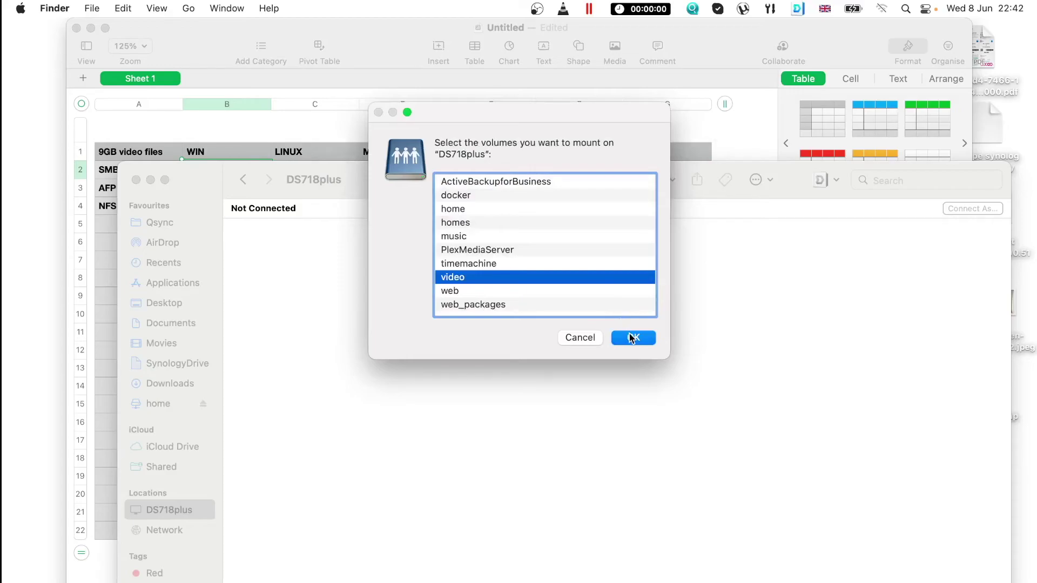
left_click(632, 337)
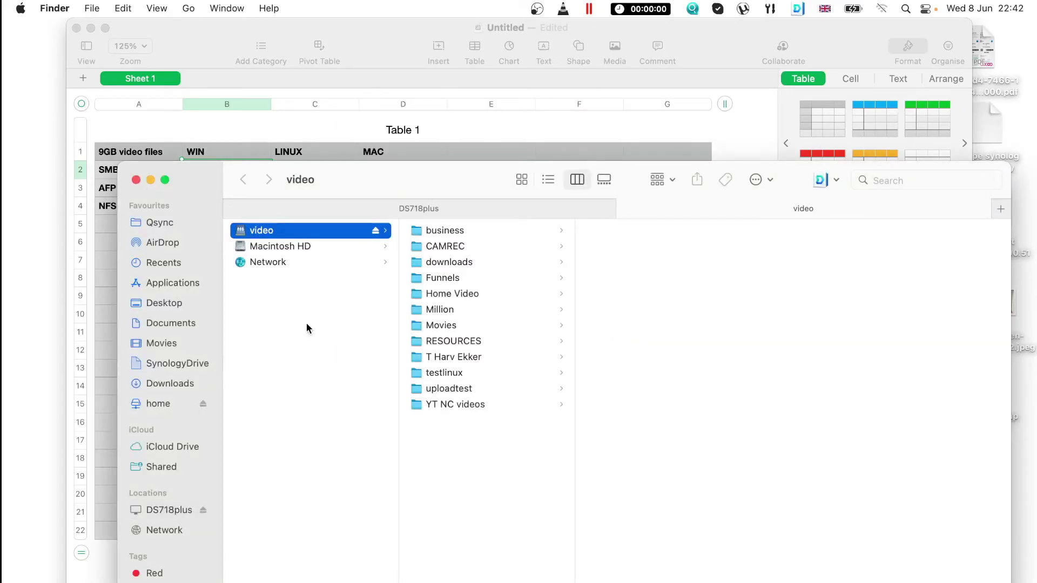
left_click(441, 390)
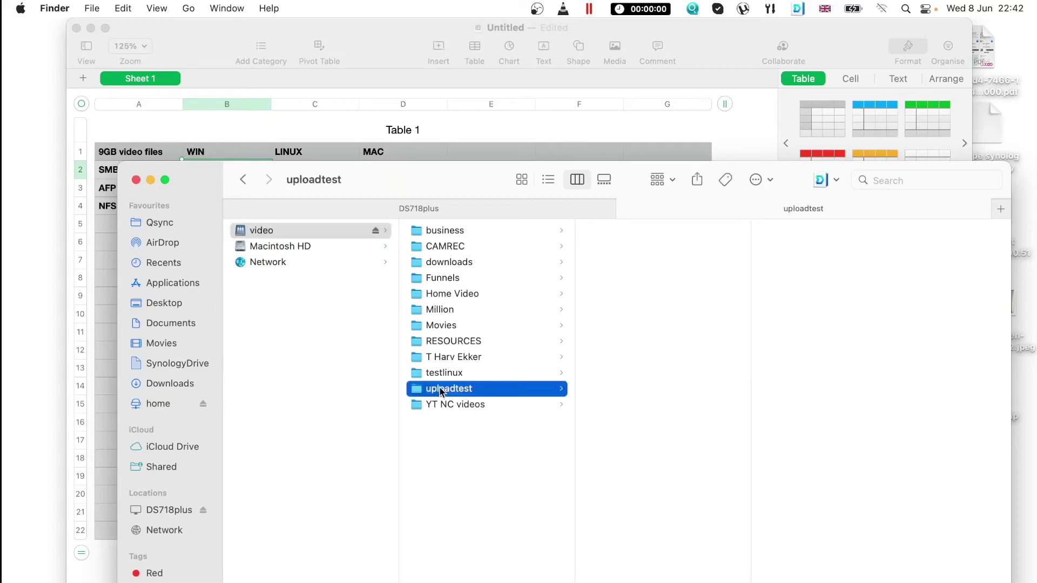
Paste CAMREC into uploadtest with Cmd+V, timing the AFP upload at about 1:57.
left_click(420, 374)
left_click(425, 389)
right_click(651, 243)
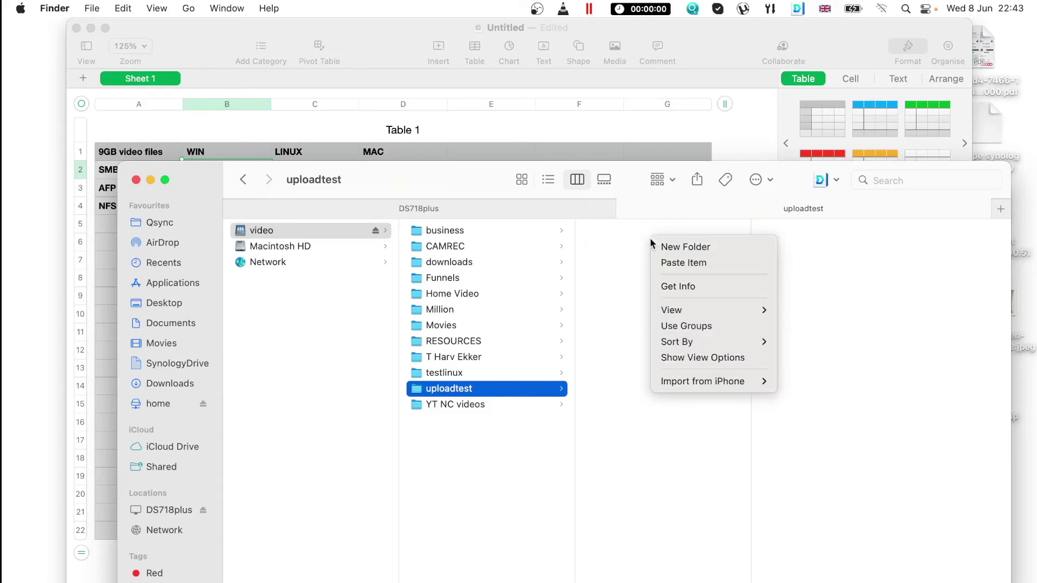
left_click(636, 9)
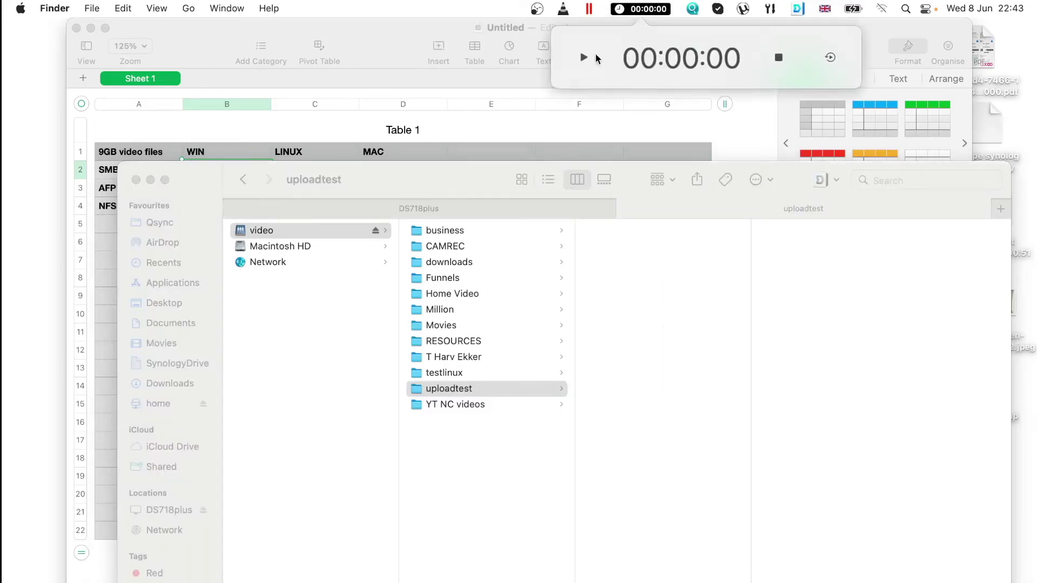
left_click(583, 58)
key("super+v")
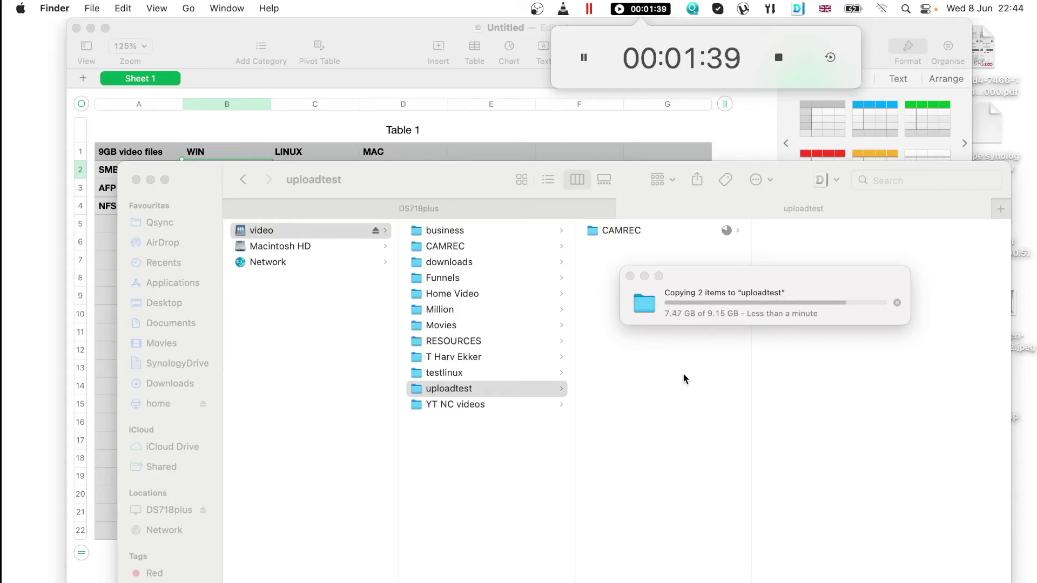
left_click(778, 57)
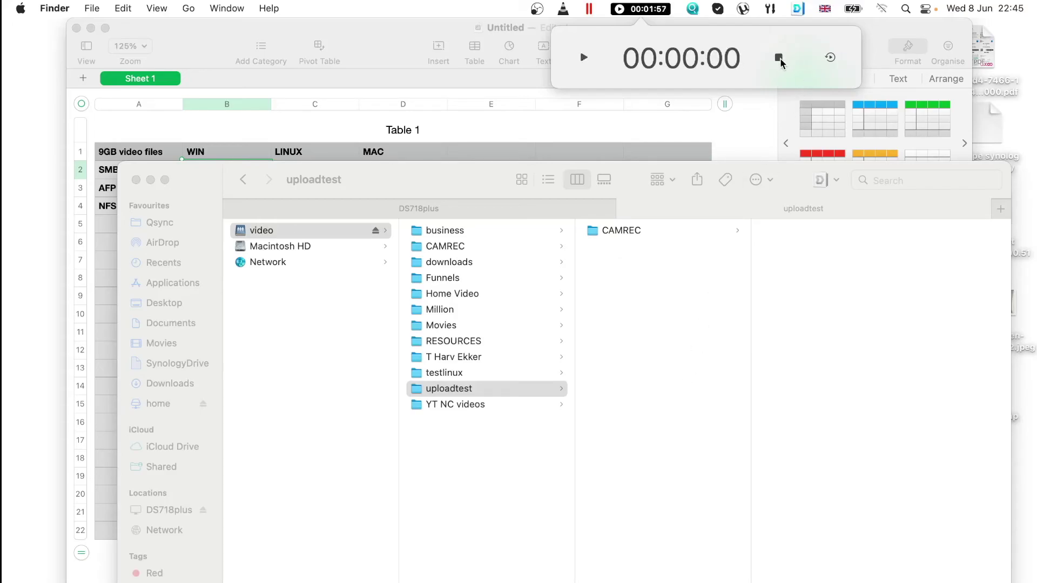
left_click(169, 510)
left_click(189, 8)
Mount the NAS video share over SMB from the recent smb:// address.
left_click(234, 322)
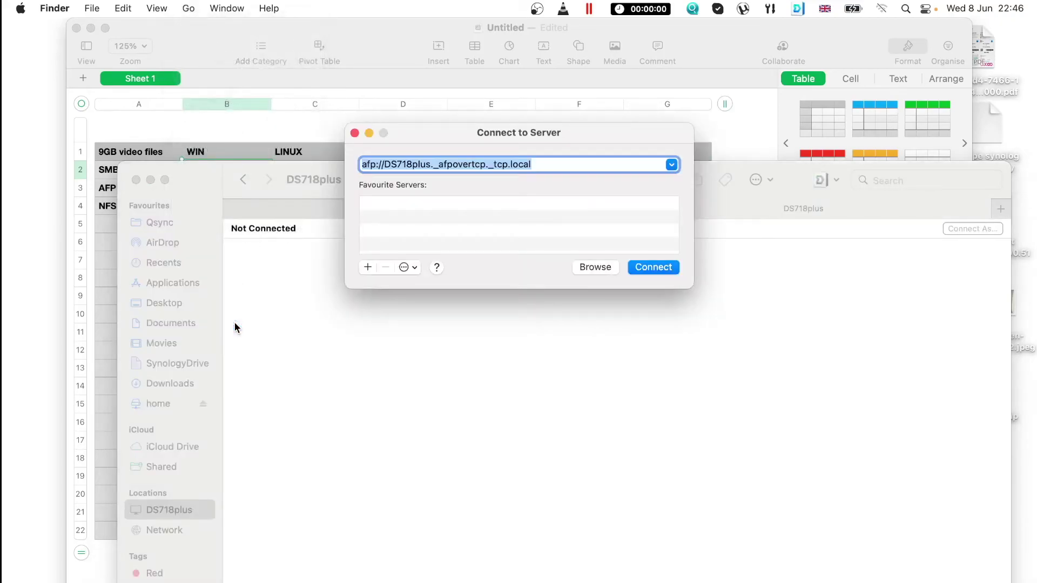
left_click(670, 165)
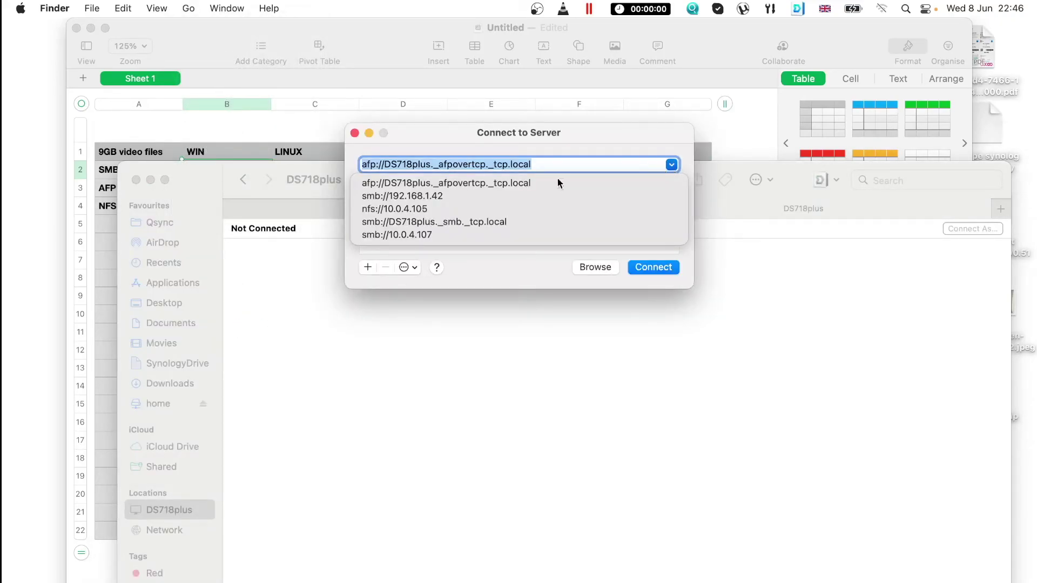
left_click(380, 222)
left_click(662, 265)
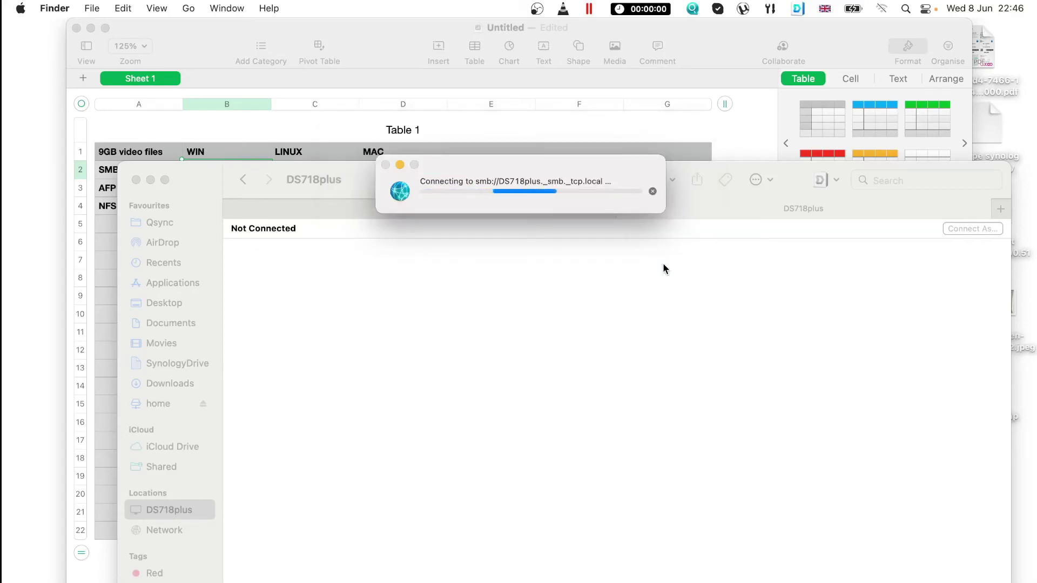
left_click(630, 338)
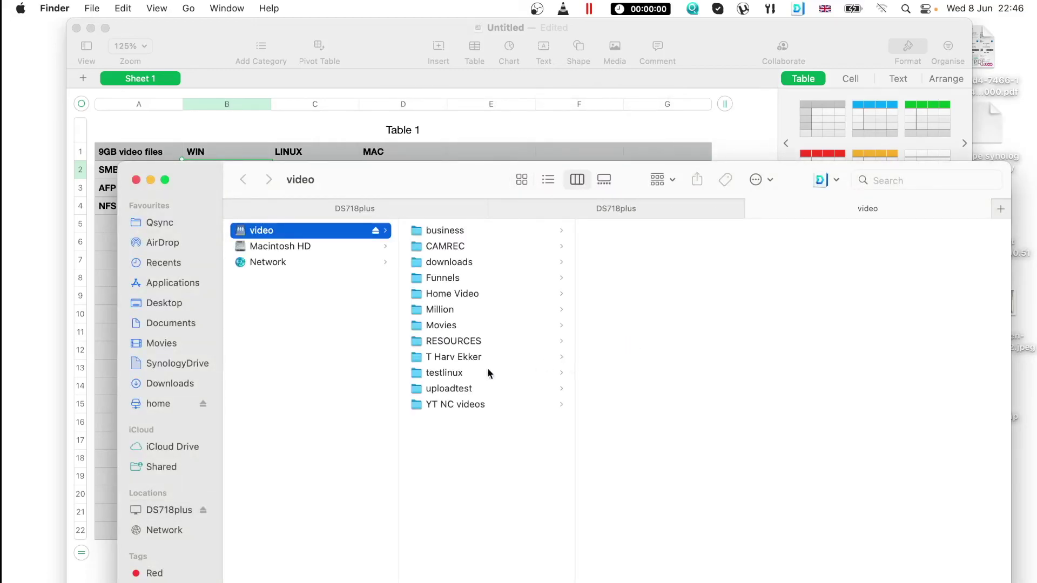
Copy CAMREC from the SMB share and open Desktop > testing.
left_click(444, 247)
right_click(445, 247)
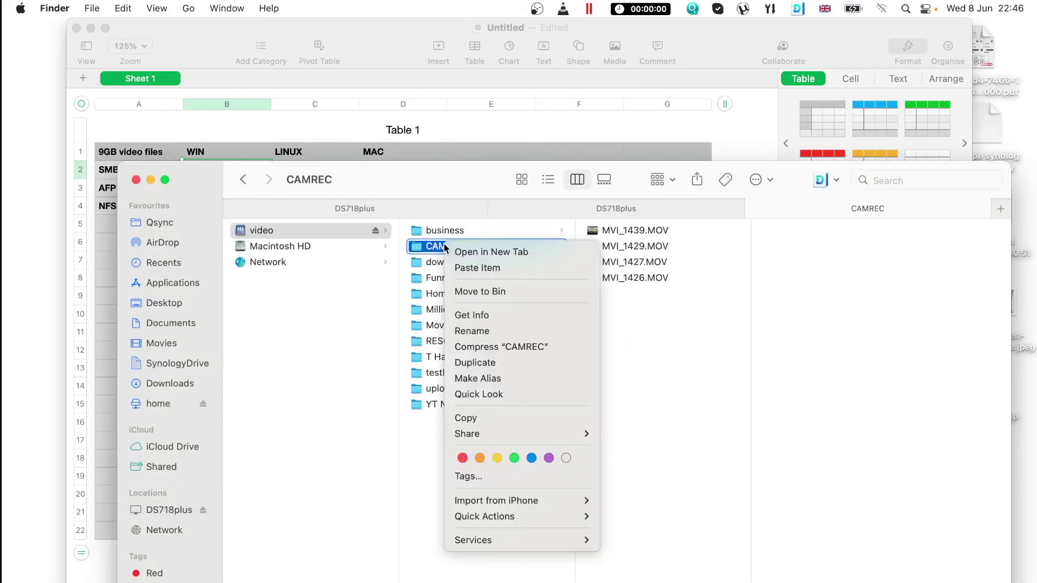
left_click(496, 419)
left_click(176, 305)
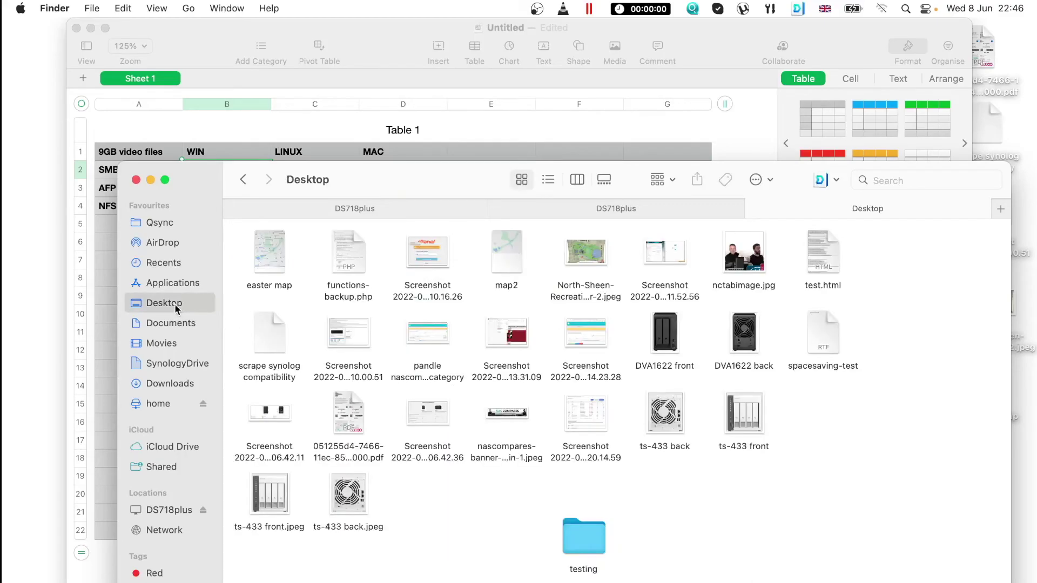
double_click(575, 523)
Move the old CAMREC to the Bin, then paste the new copy, timed at about 2:31.
right_click(267, 257)
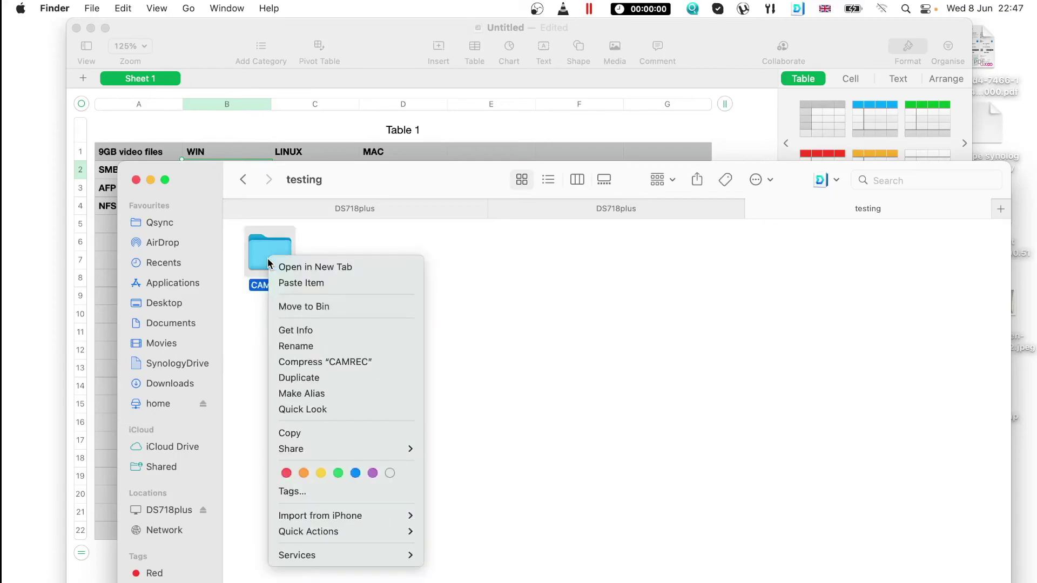
left_click(322, 308)
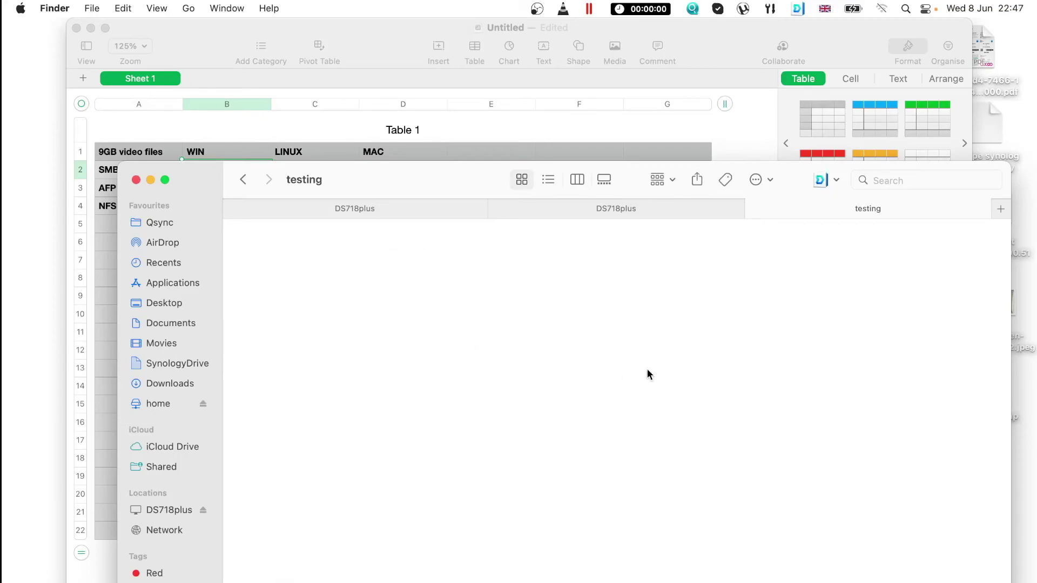
right_click(565, 238)
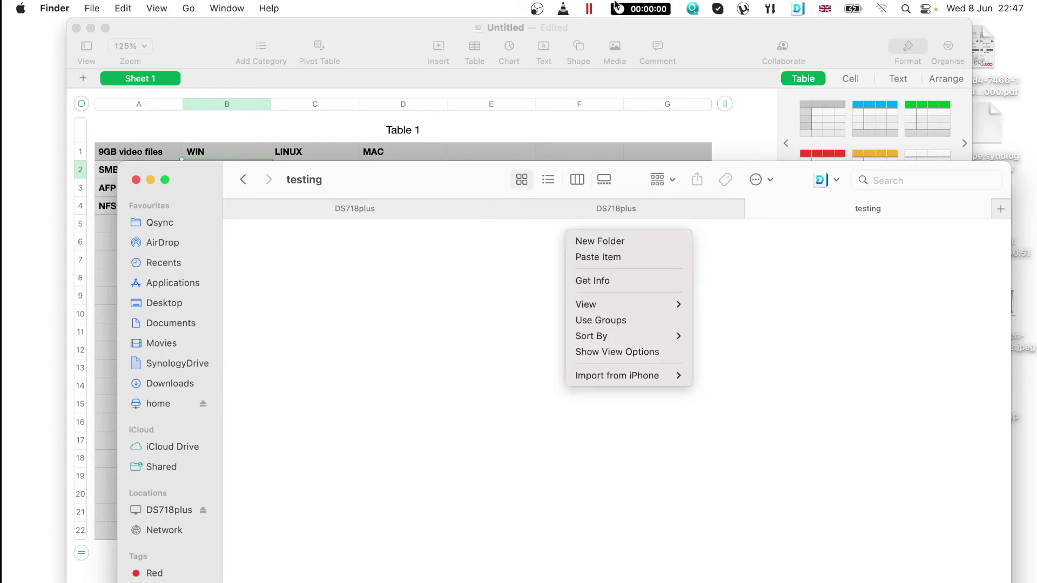
left_click(629, 10)
left_click(582, 58)
key("super+v")
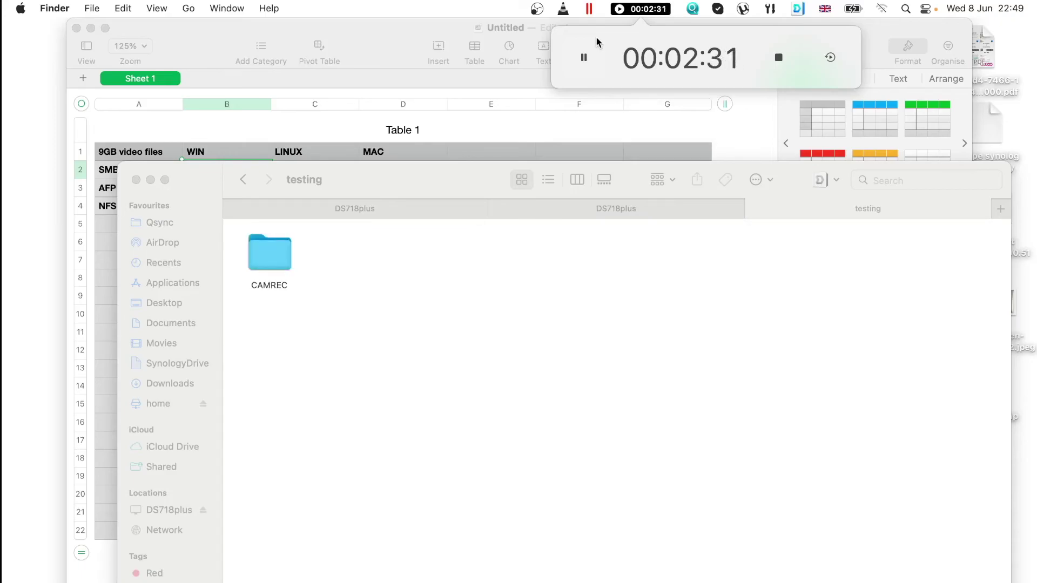
left_click(779, 57)
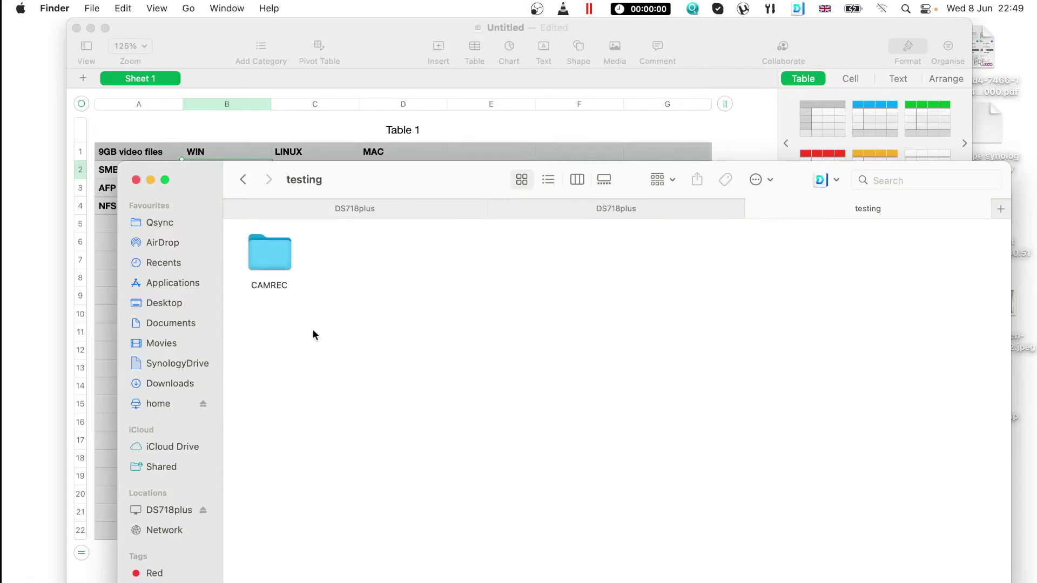
Copy the newly pasted CAMREC folder from testing.
left_click(275, 263)
right_click(276, 262)
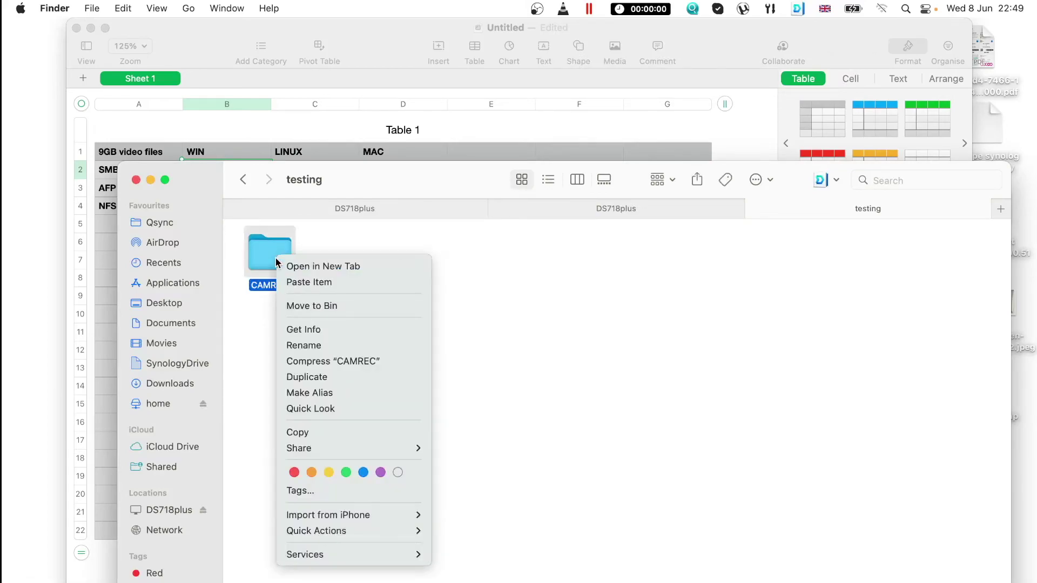
left_click(321, 436)
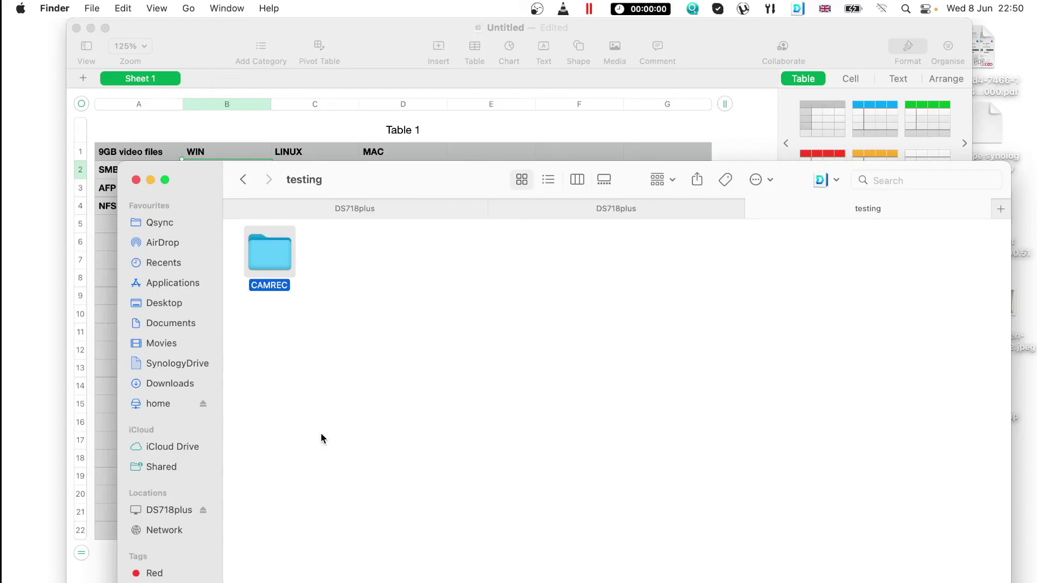
Attempt an SMB connection, cancel the volume choice, and close the extra Finder tabs.
left_click(159, 510)
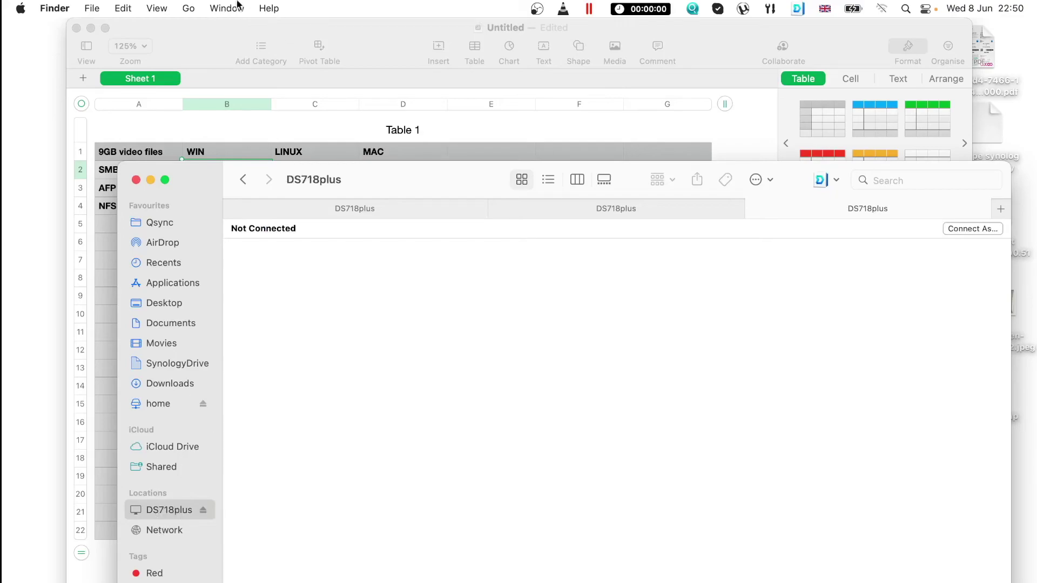
left_click(189, 8)
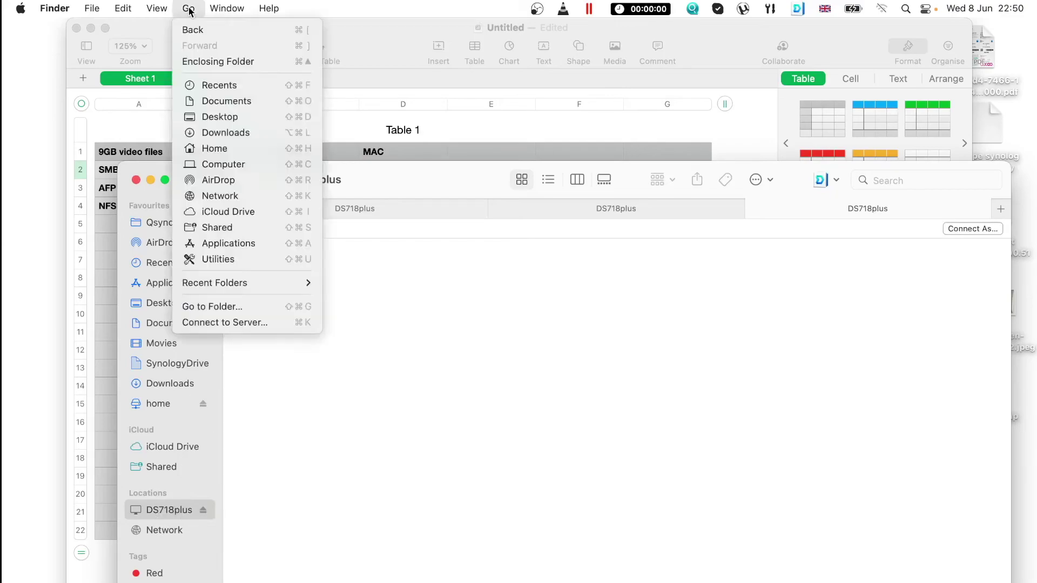
left_click(228, 324)
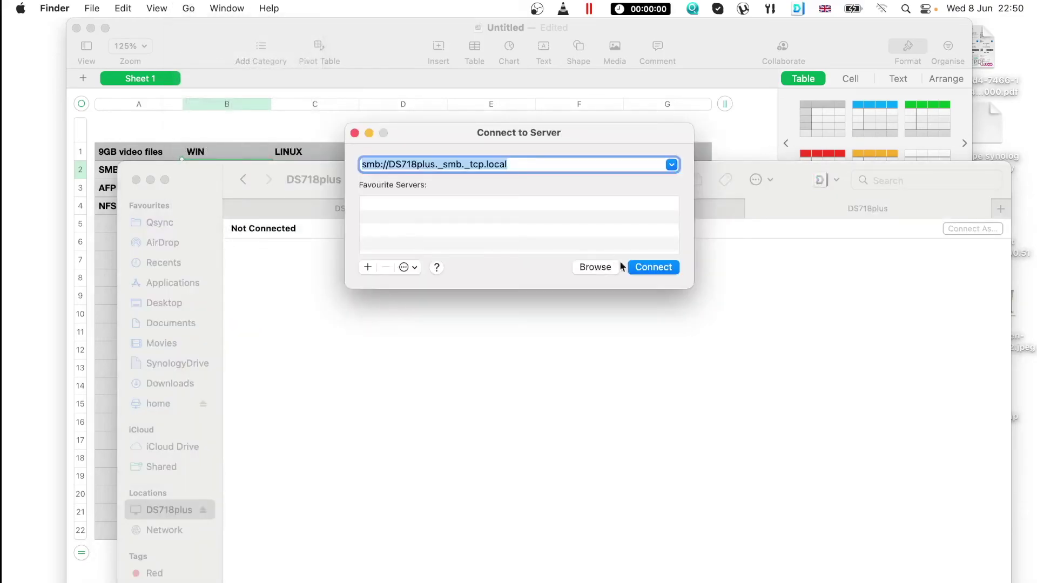
left_click(654, 267)
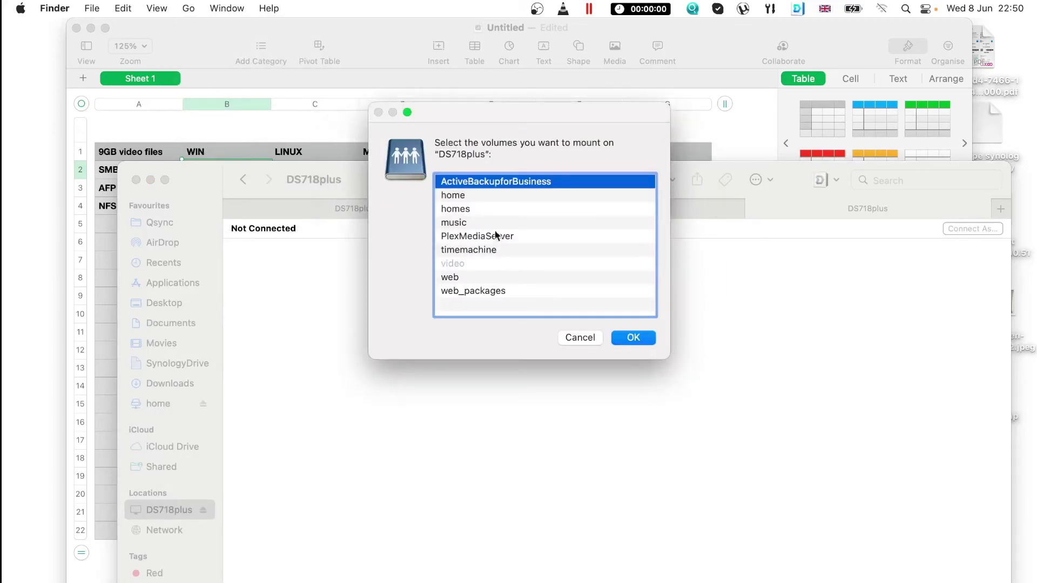
left_click(578, 339)
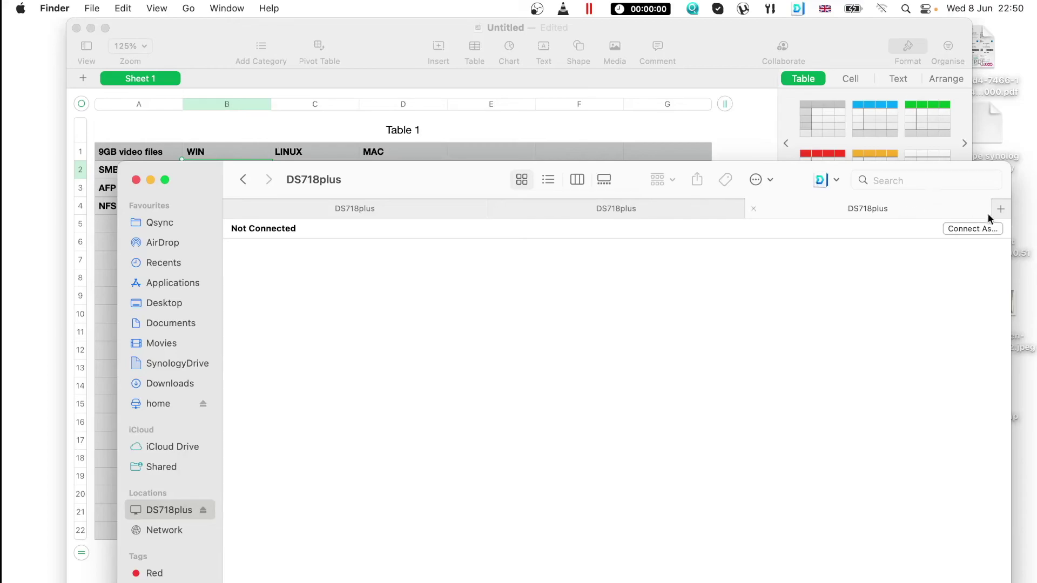
left_click(754, 209)
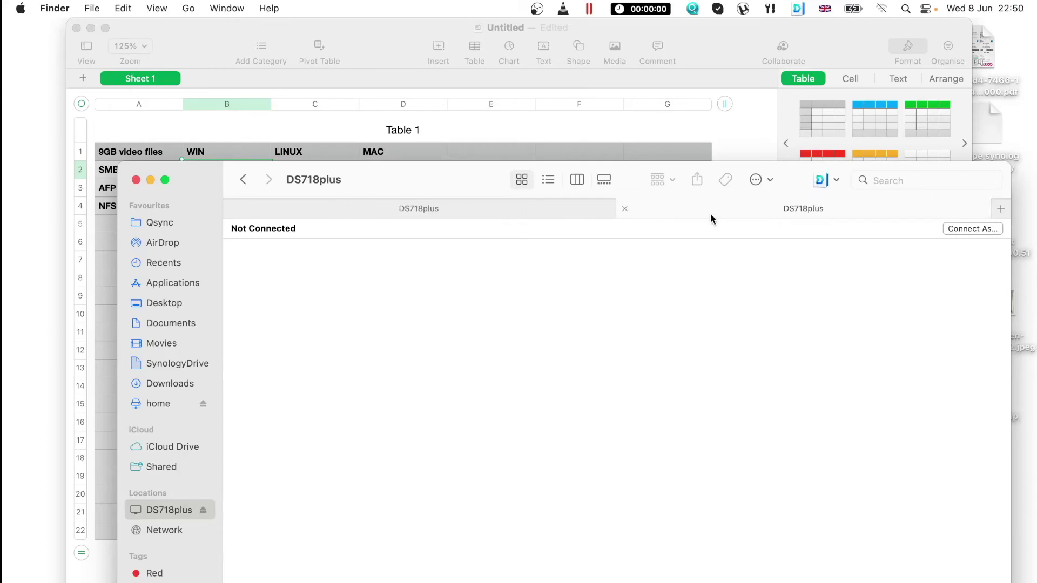
left_click(625, 208)
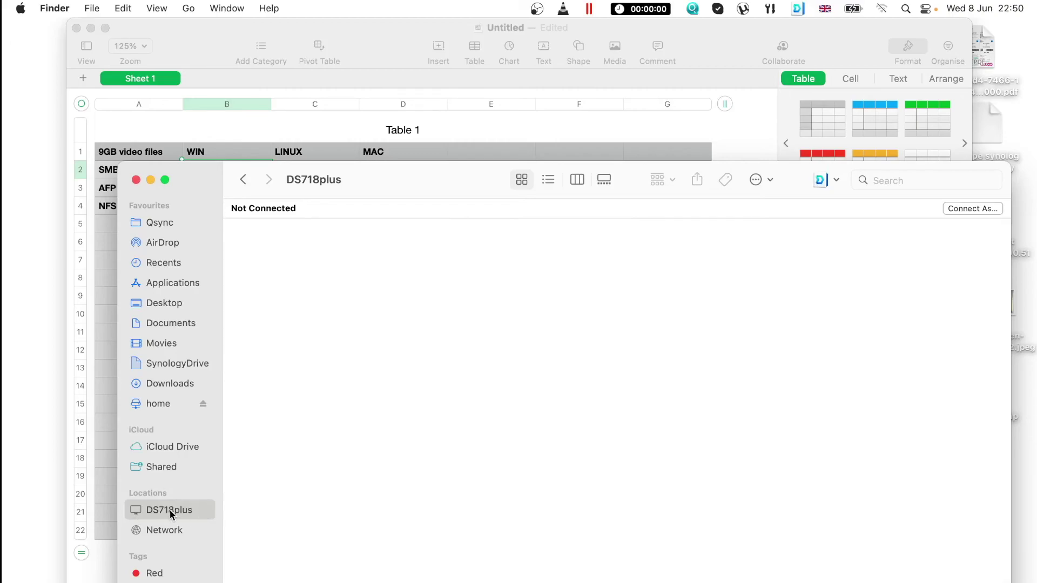
Reconnect to smb://DS718plus and mount the video volume.
left_click(187, 10)
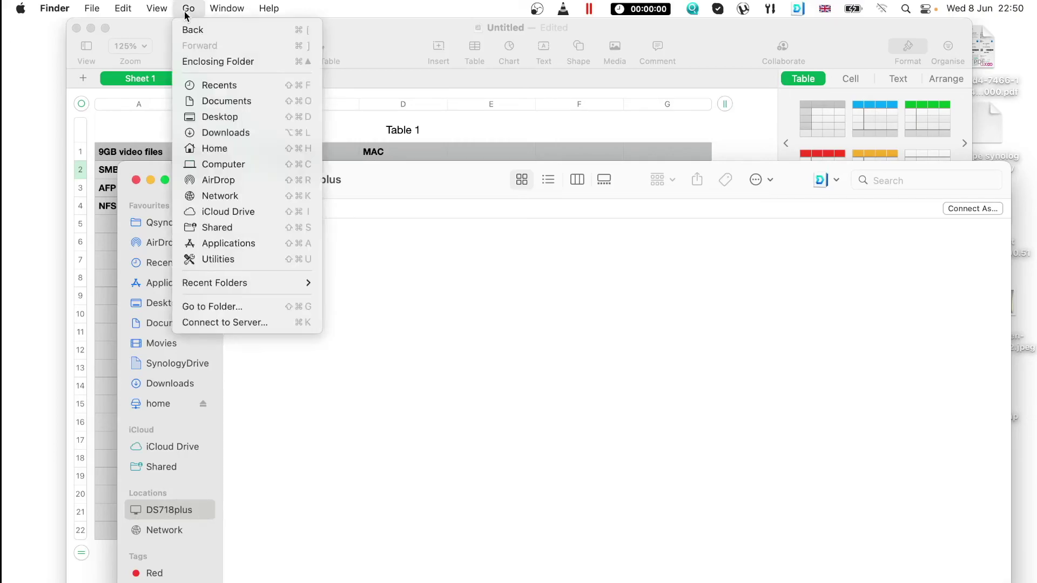
left_click(239, 323)
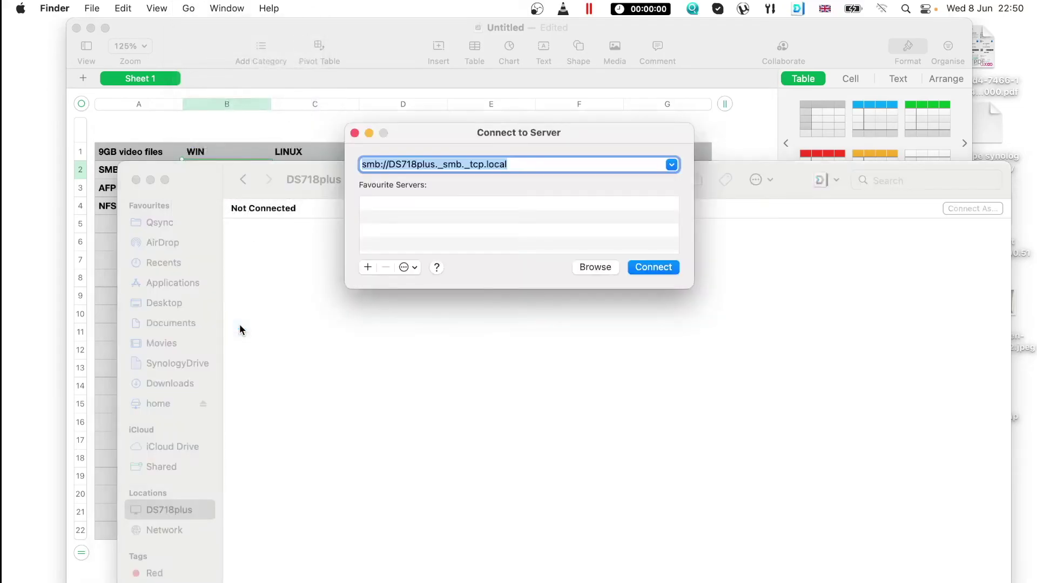
left_click(647, 269)
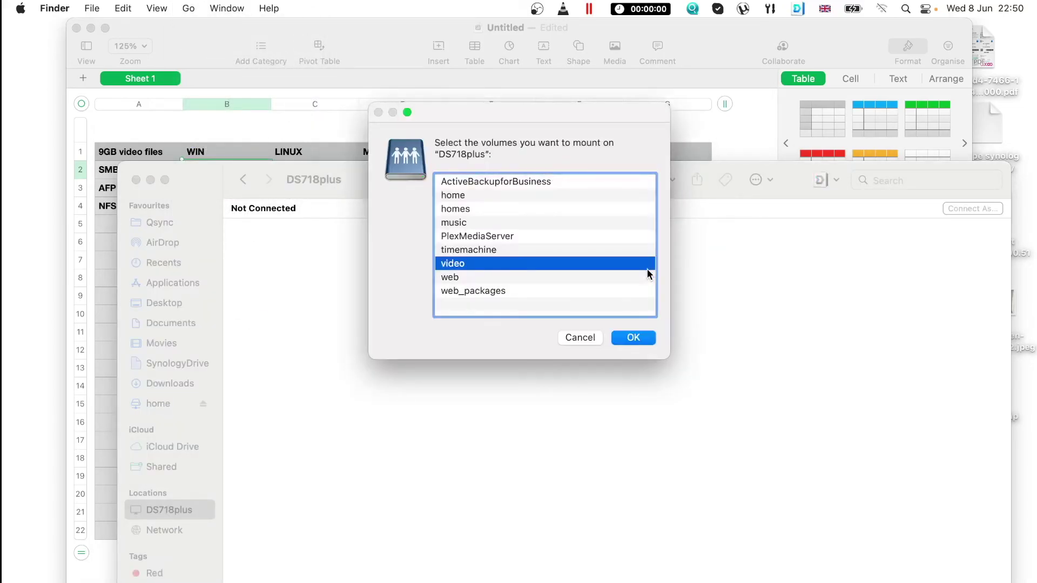
left_click(632, 336)
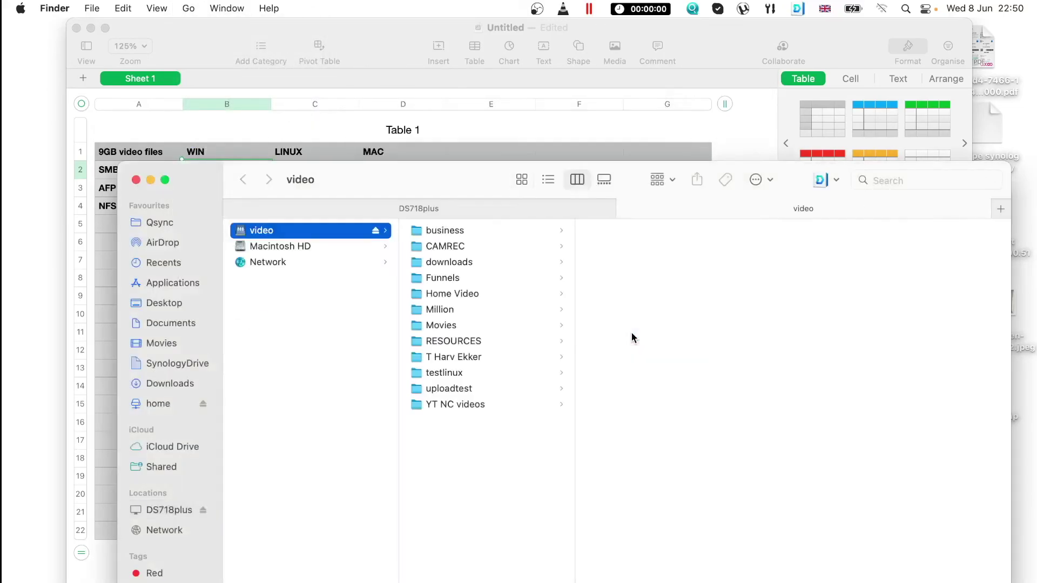
Open the uploadtest folder on the SMB video share.
left_click(444, 390)
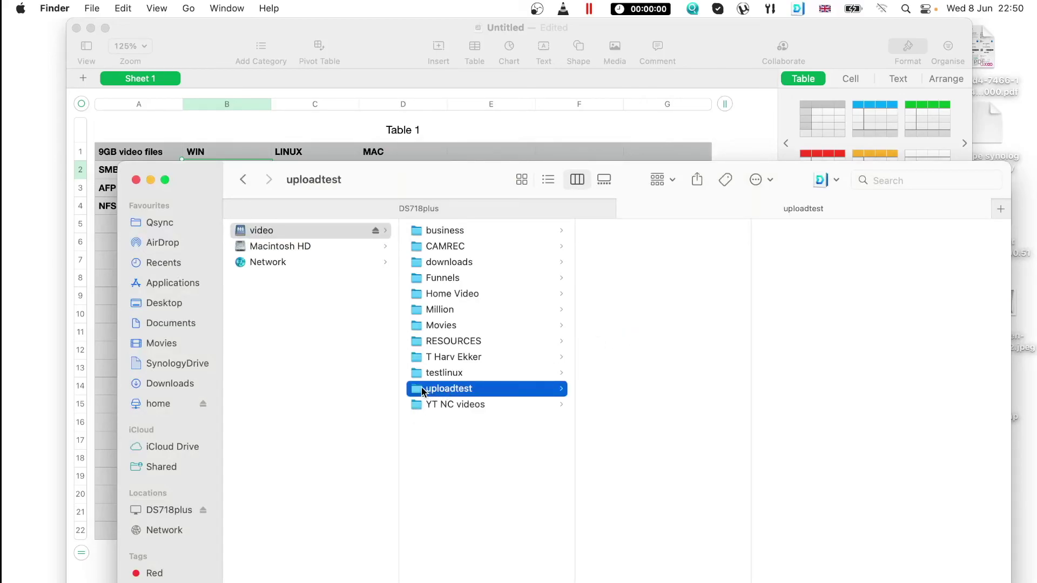
left_click(425, 371)
left_click(420, 388)
Paste CAMREC into uploadtest with the timer running, then switch to the Windows desktop space.
right_click(605, 246)
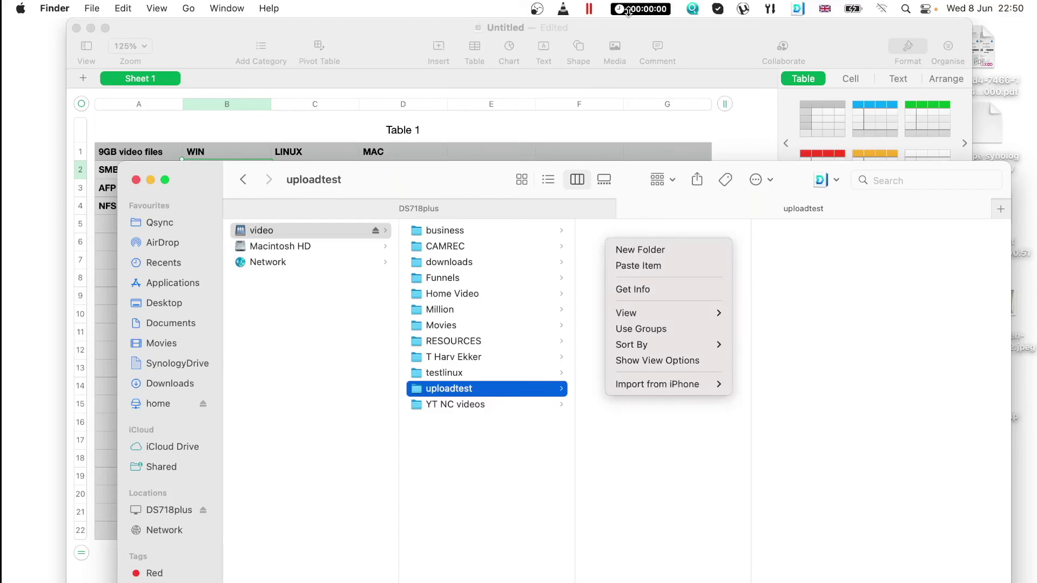
left_click(628, 10)
right_click(607, 241)
left_click(637, 265)
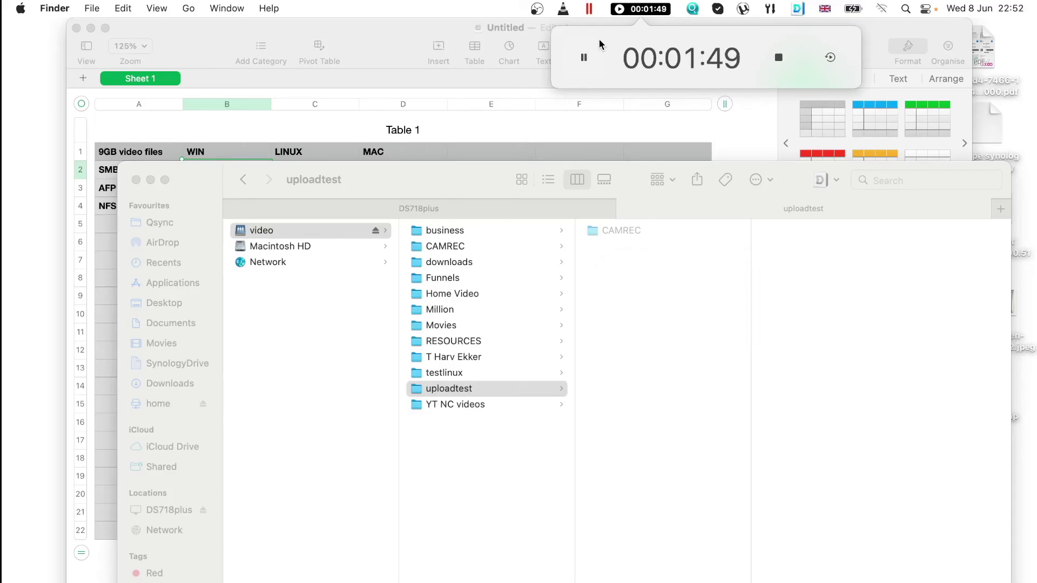
left_click(778, 57)
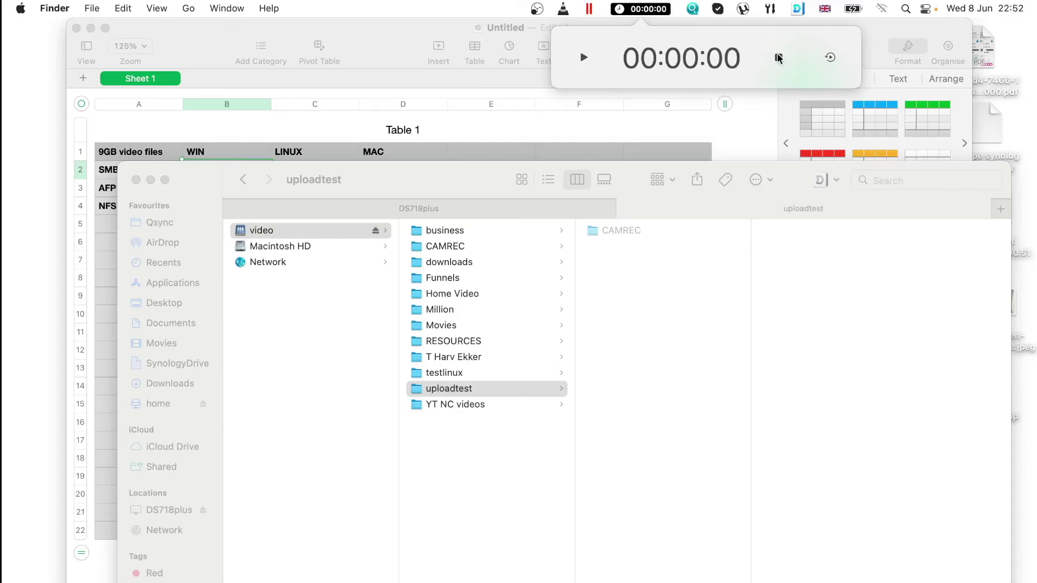
key("ctrl+Up")
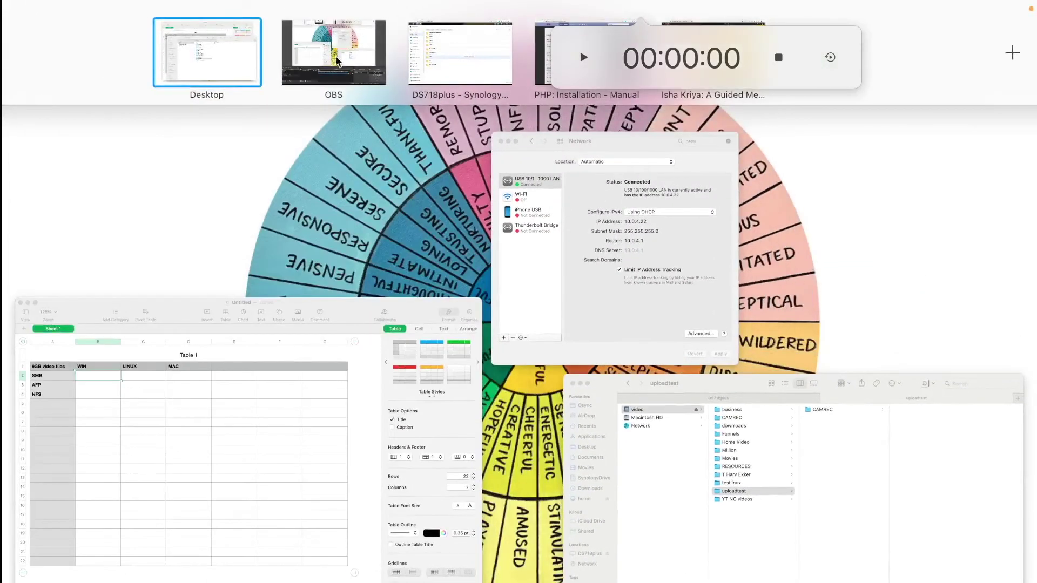
left_click(339, 63)
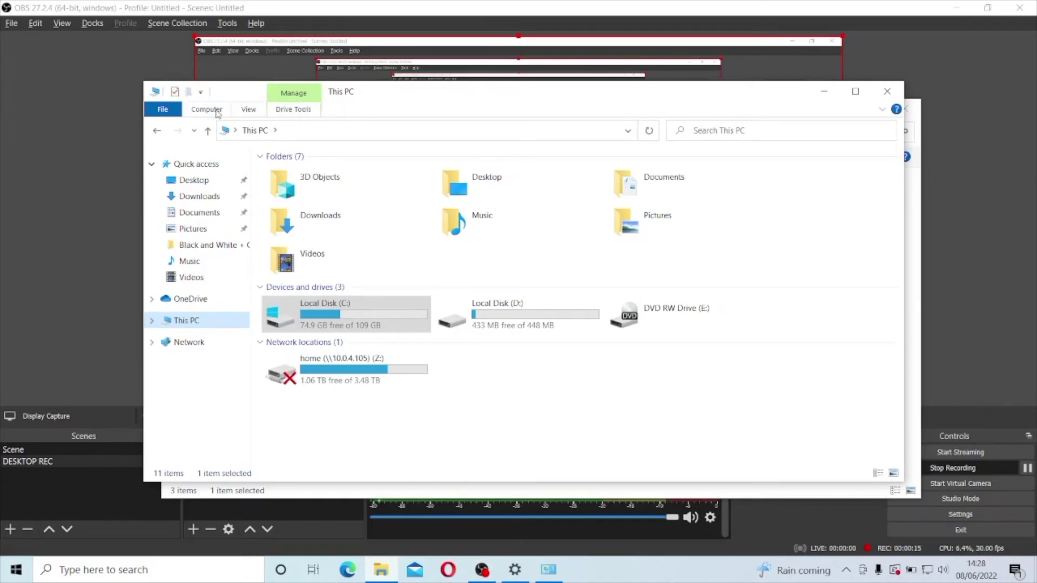
Map \\10.0.4.105\video as network drive Y: in File Explorer.
left_click(197, 110)
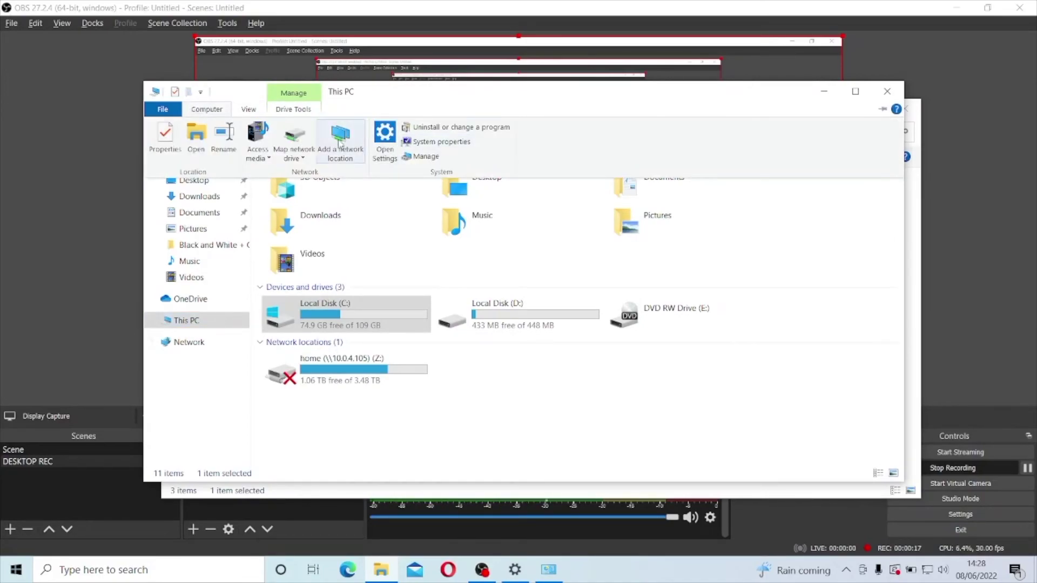
left_click(301, 143)
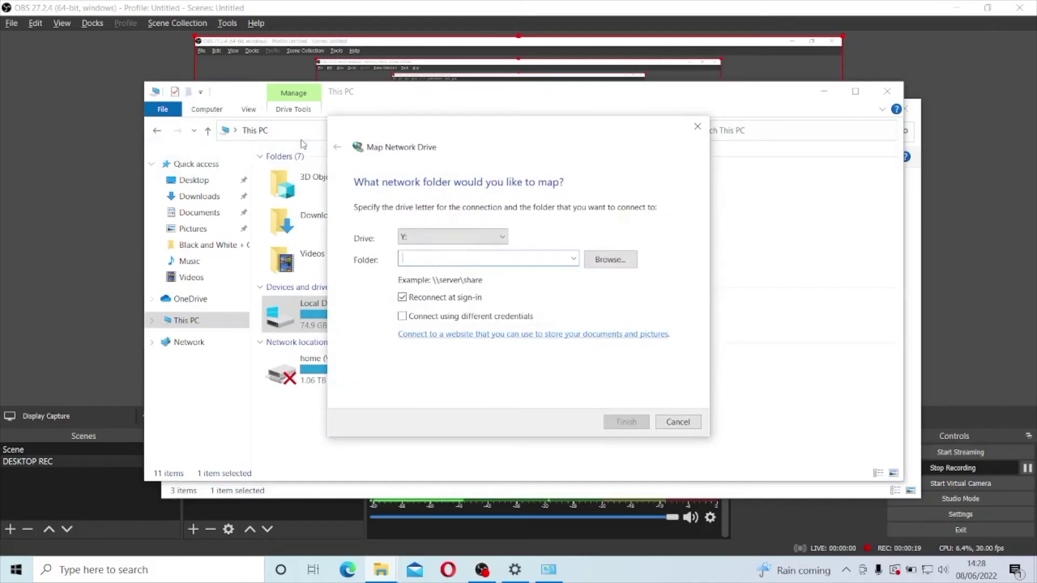
type("\\10/")
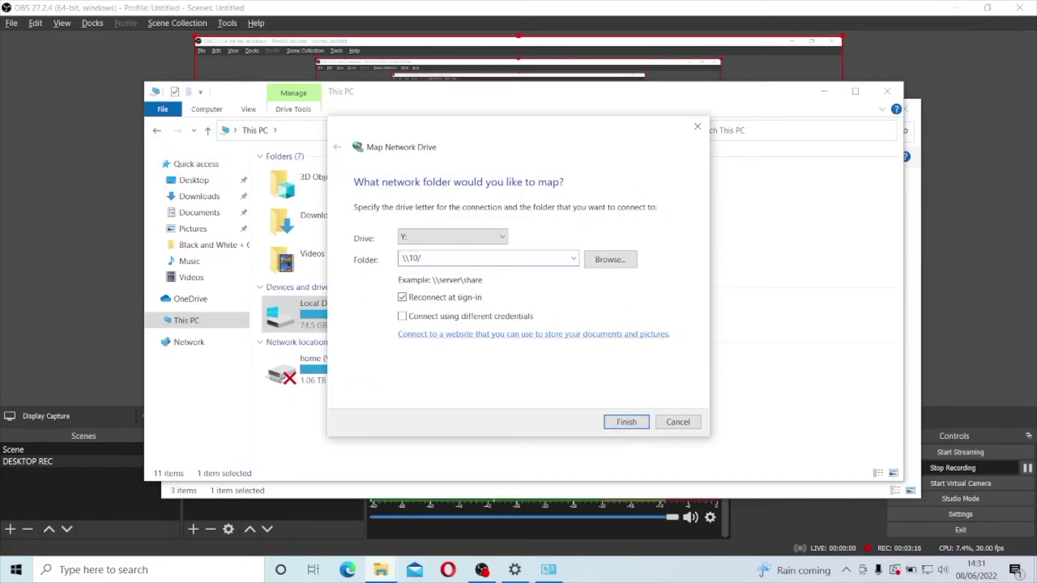
key("BackSpace")
type(".0.4.105\\video")
left_click(625, 422)
Copy CAMREC from the Y: video drive and open the Desktop folder.
left_click(294, 210)
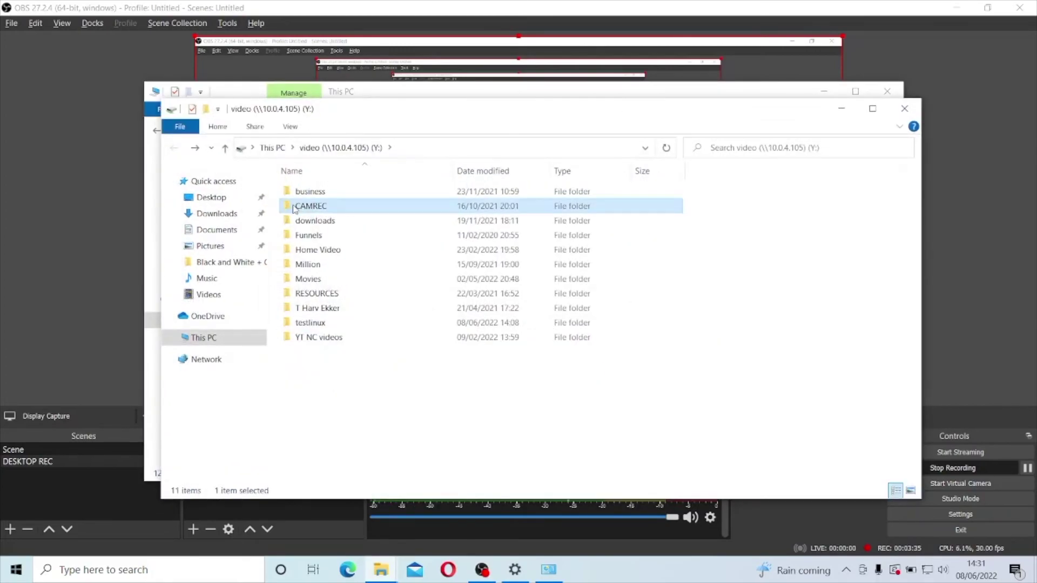
right_click(294, 210)
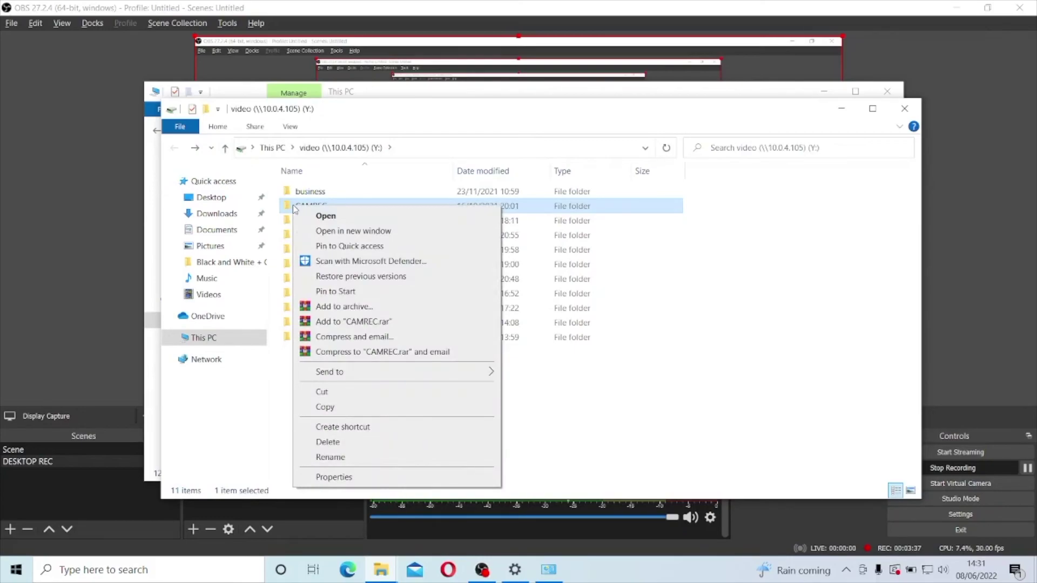
left_click(352, 408)
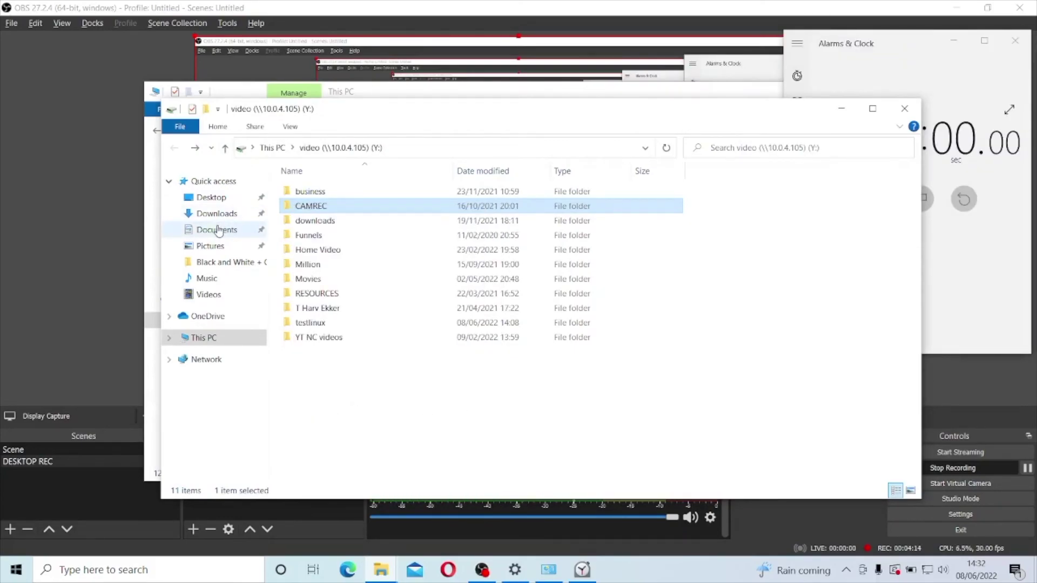
left_click(217, 198)
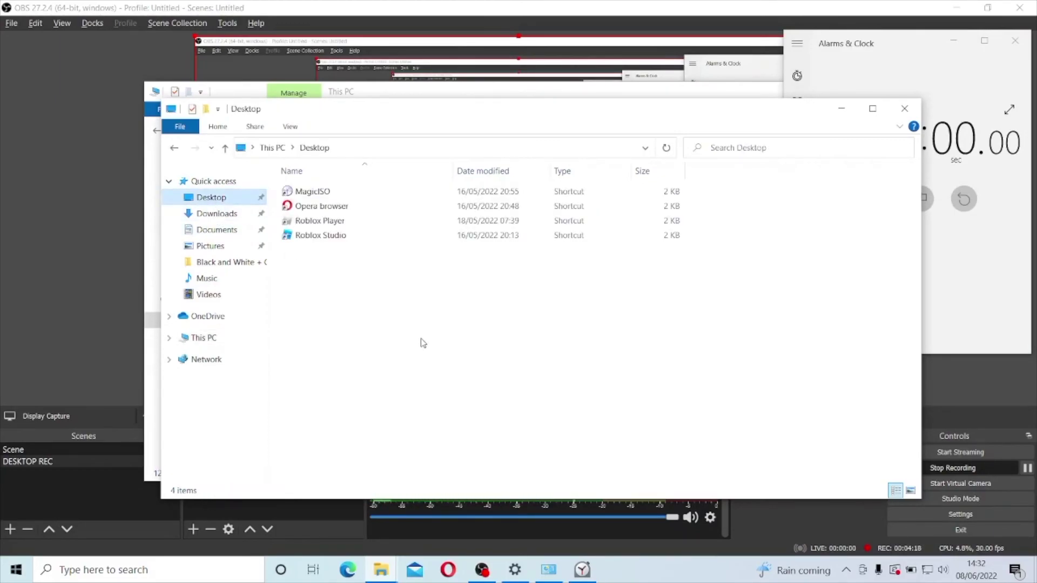
Paste CAMREC onto the Desktop while timing it, stopping at 00:01:48.47.
left_click_drag(783, 111, 661, 150)
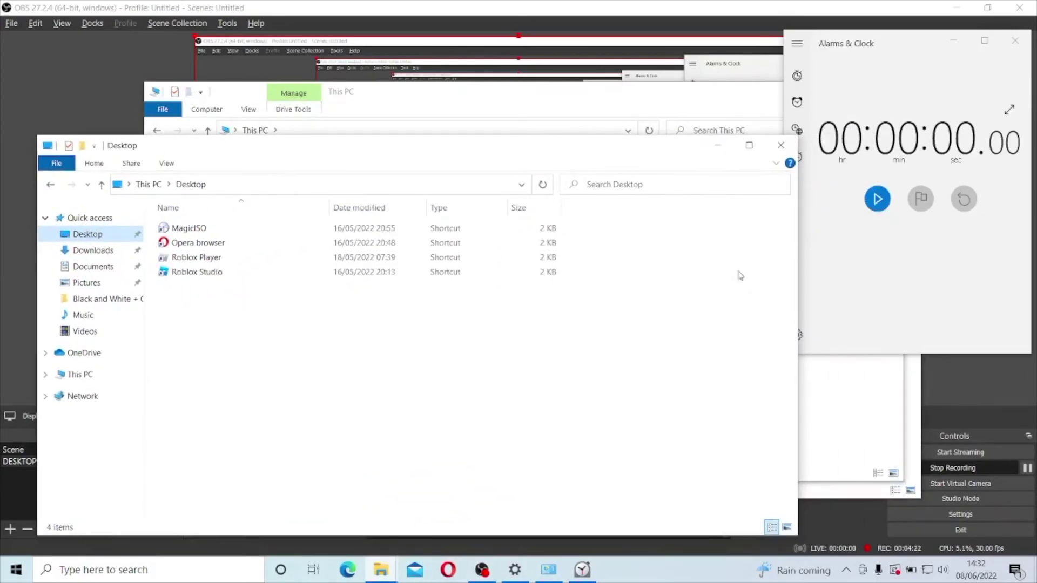
left_click(877, 199)
left_click(485, 372)
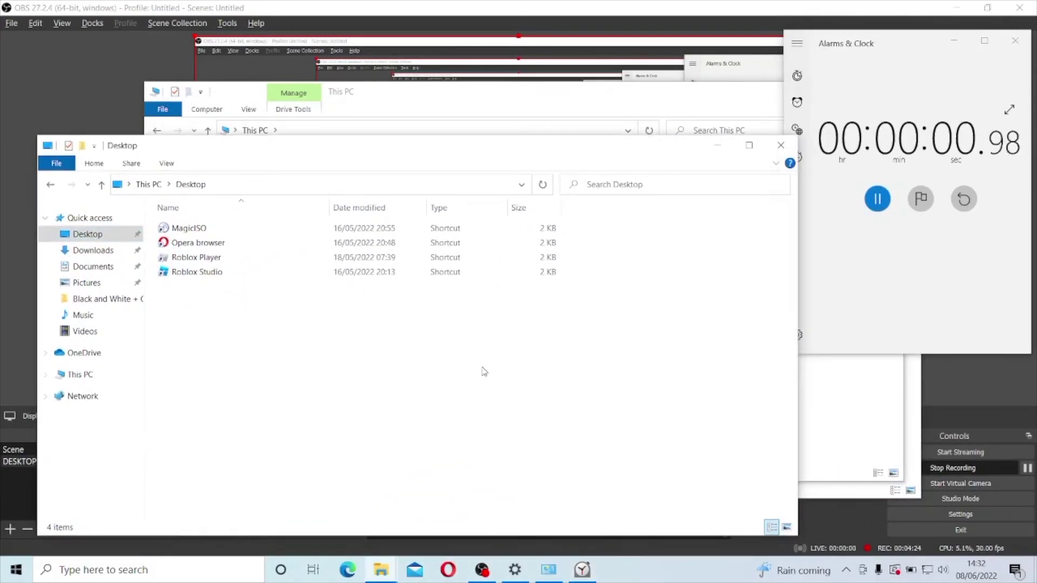
right_click(484, 371)
left_click(498, 442)
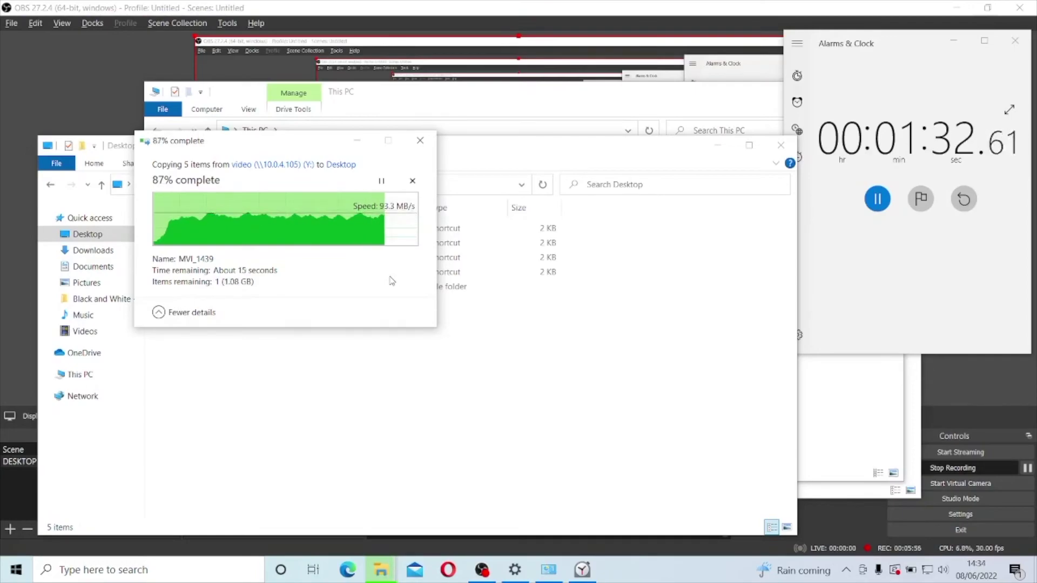
left_click(877, 199)
key("alt+Left")
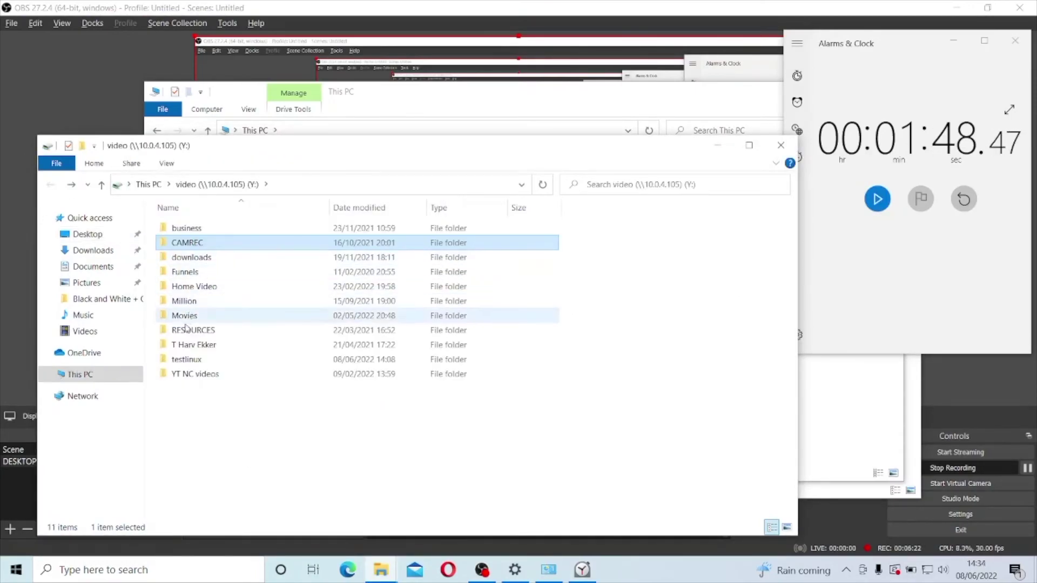
Paste CAMREC into the testlinux folder on drive Y:, timing the copy at 00:01:53.76 on the stopwatch.
double_click(185, 359)
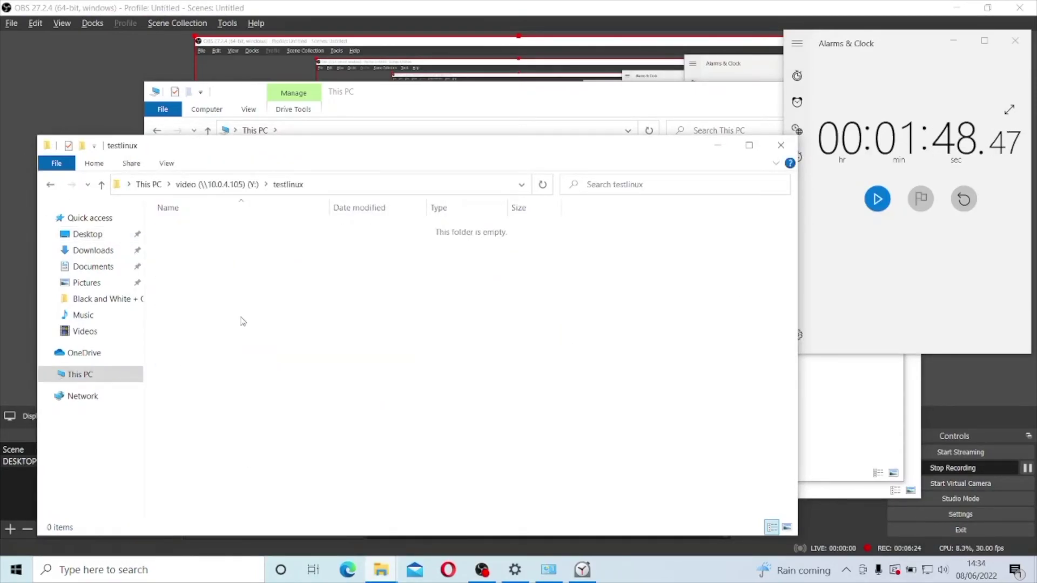
left_click(963, 208)
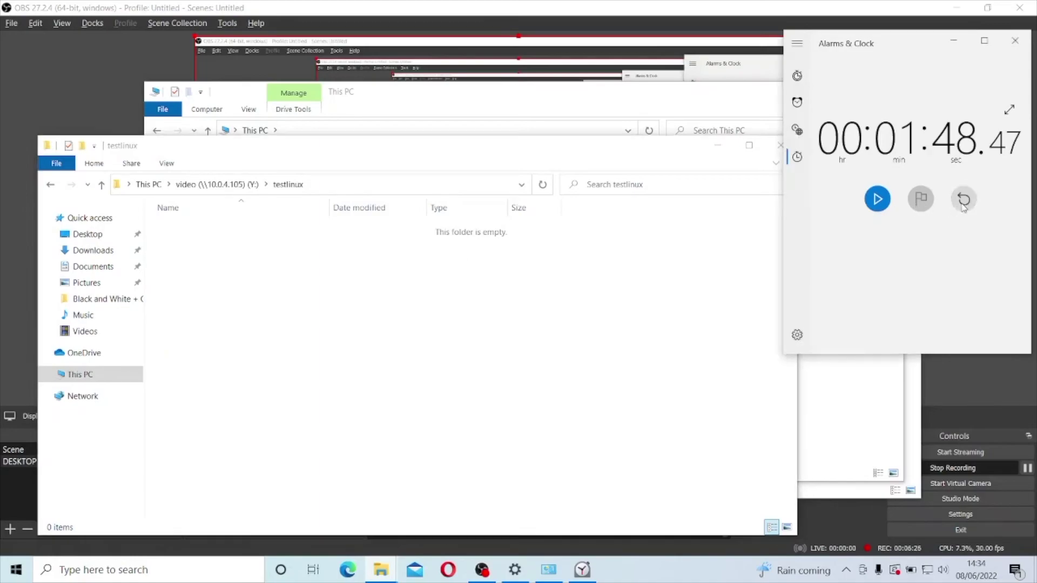
left_click(964, 208)
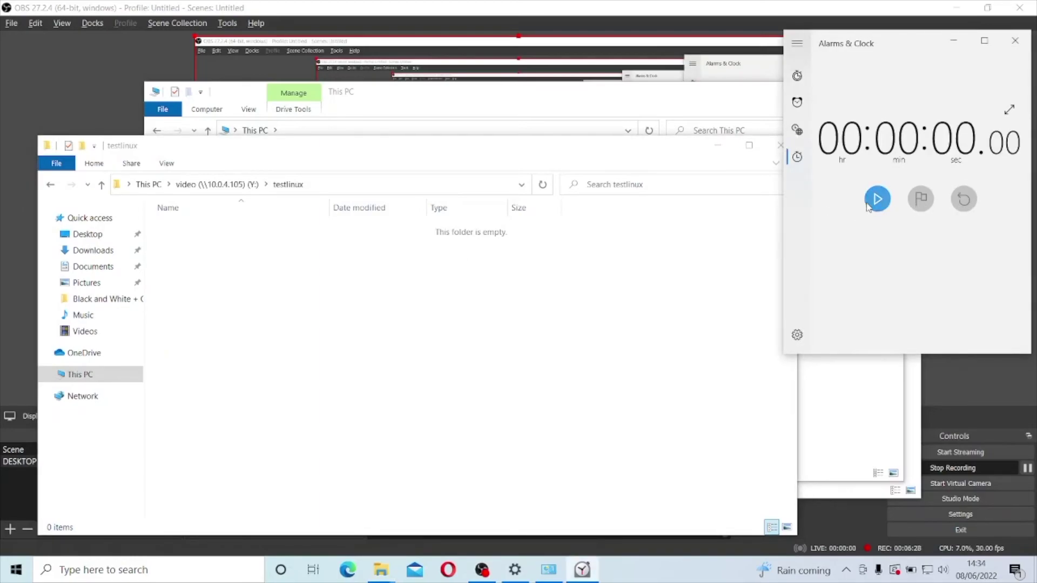
left_click(877, 200)
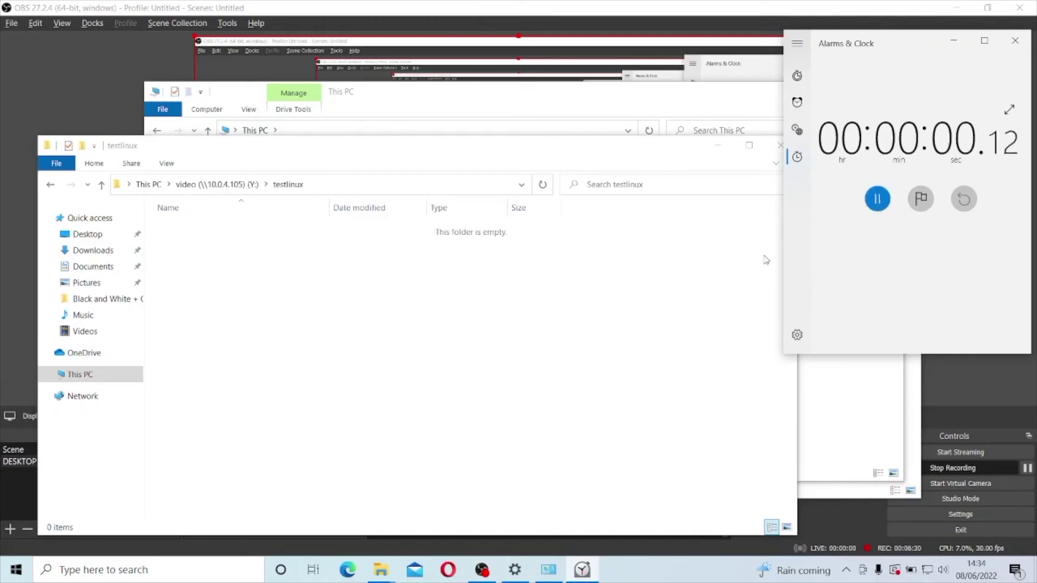
right_click(683, 293)
left_click(746, 390)
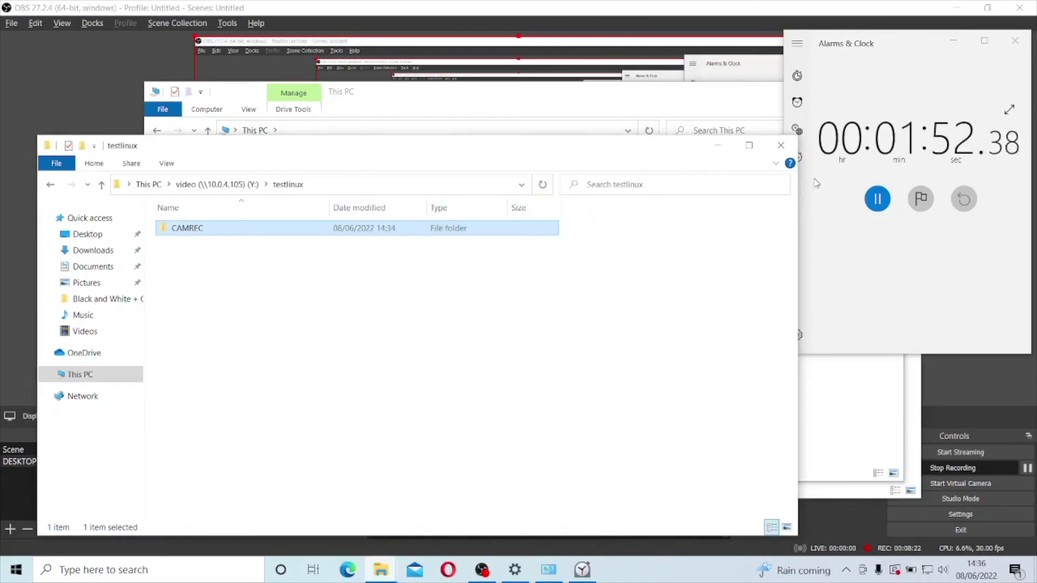
left_click(884, 199)
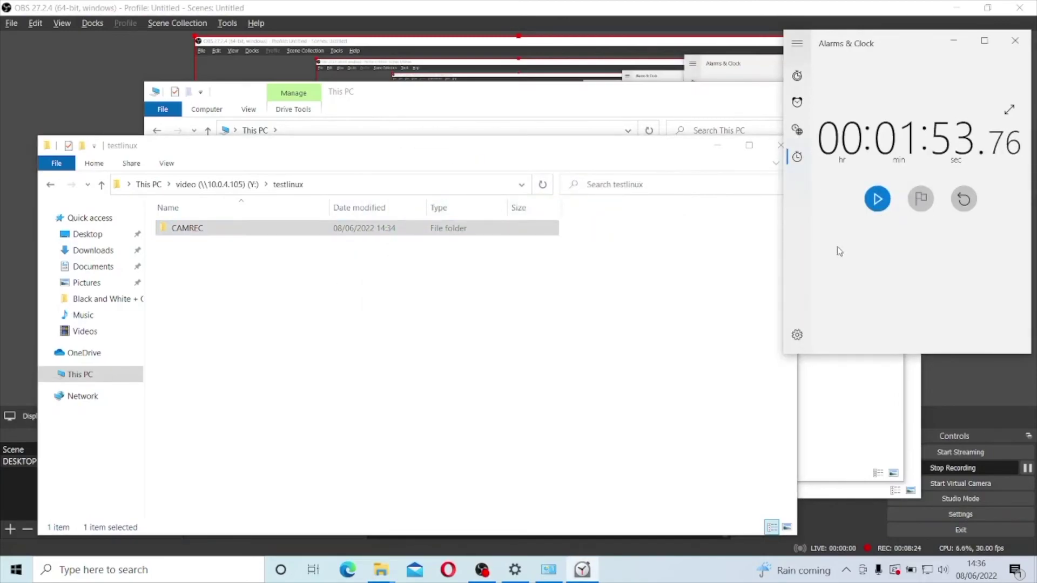